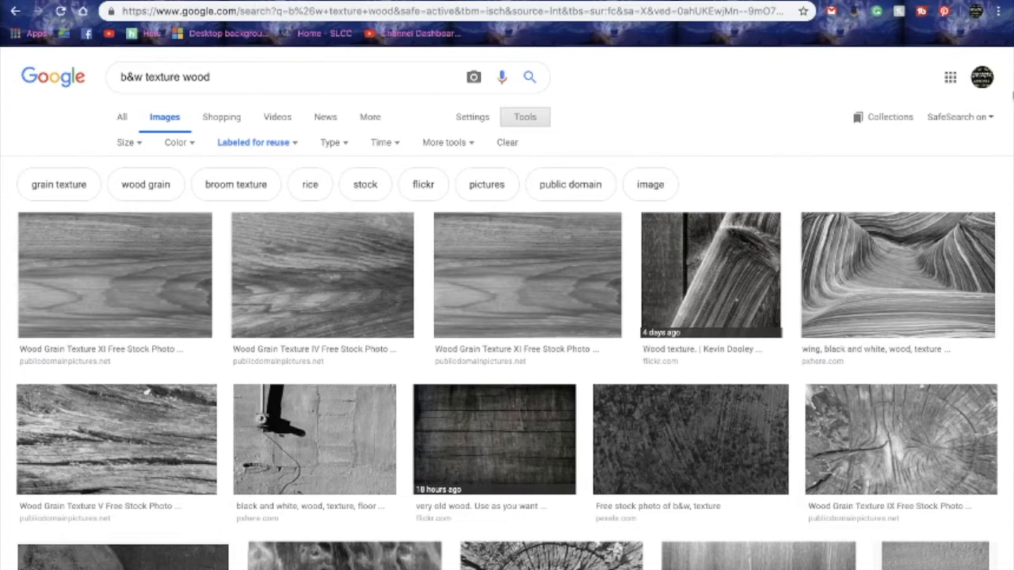
Step: Examine the usage-rights filter options and the other search filters for the black-and-white wood texture image results
{"action": "left_click", "coordinate": [289, 143]}
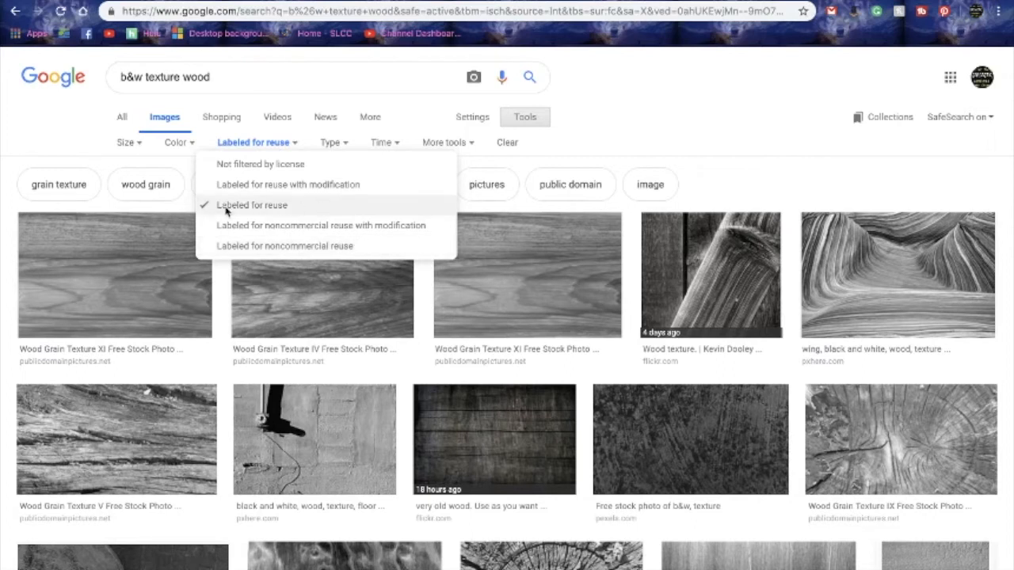
{"action": "left_click", "coordinate": [50, 140]}
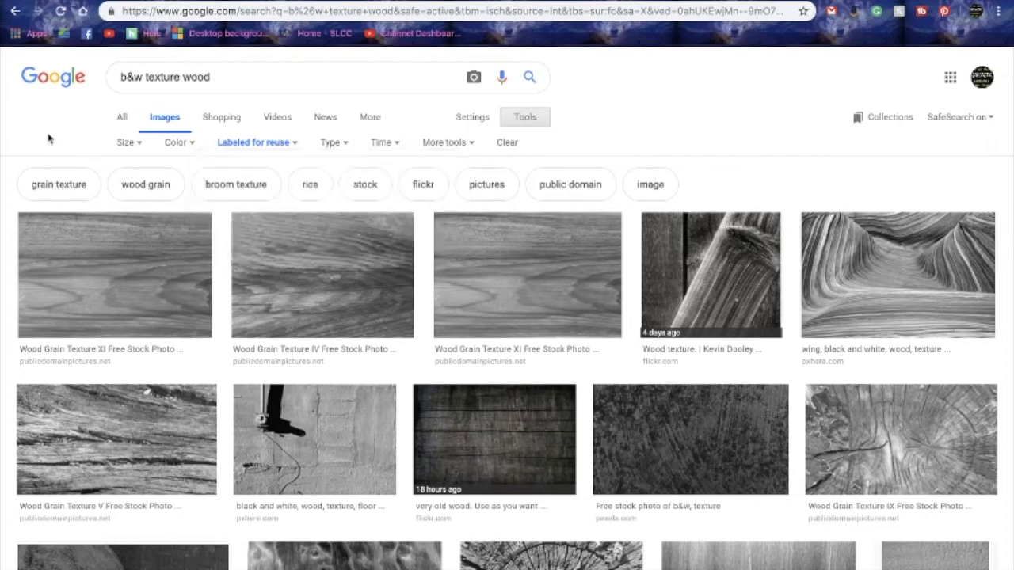
{"action": "left_click", "coordinate": [138, 147]}
{"action": "left_click", "coordinate": [140, 148]}
{"action": "left_click", "coordinate": [177, 146]}
{"action": "left_click", "coordinate": [177, 146]}
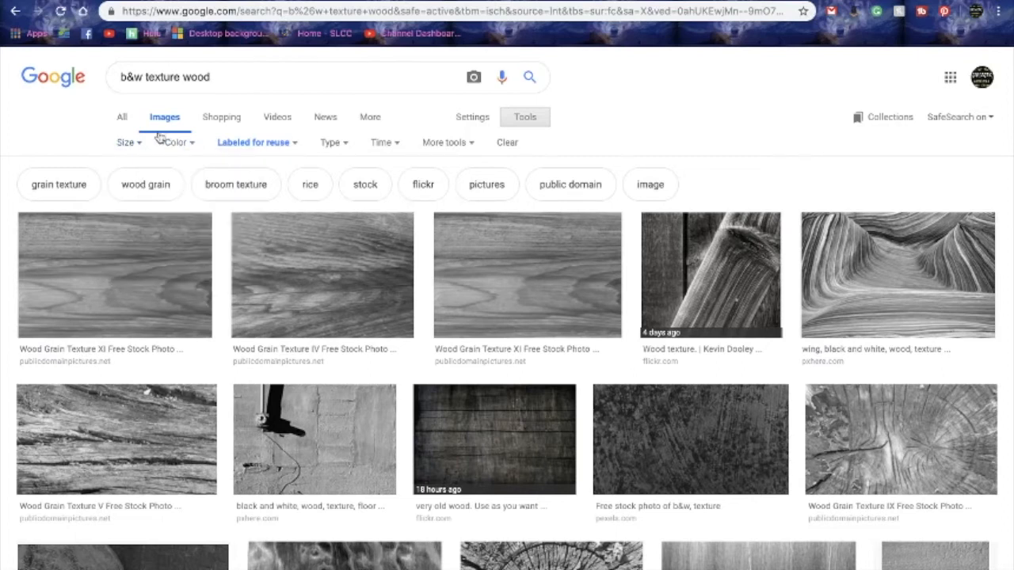
{"action": "left_click", "coordinate": [335, 143]}
{"action": "left_click", "coordinate": [339, 145]}
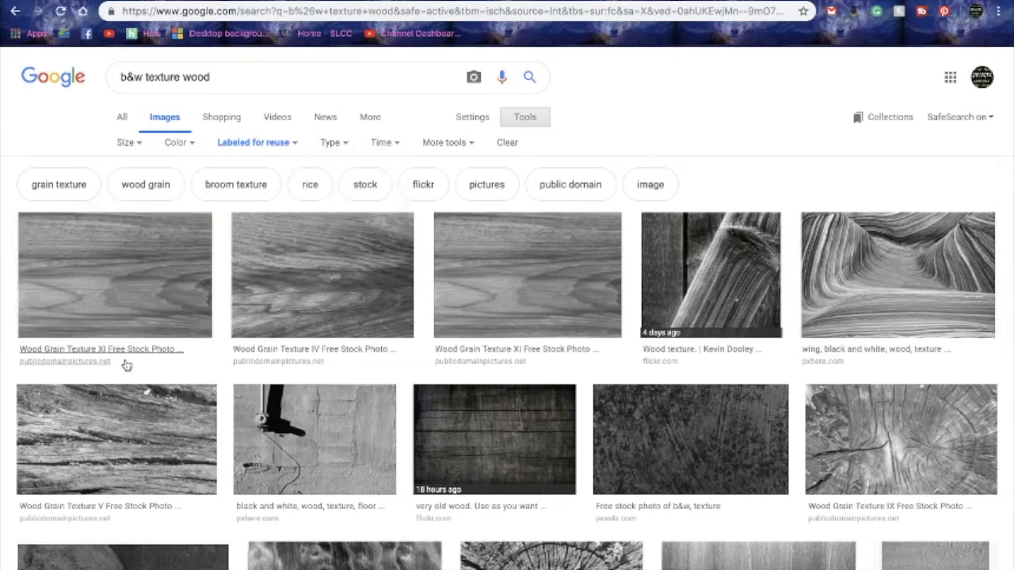
{"action": "left_click", "coordinate": [261, 145]}
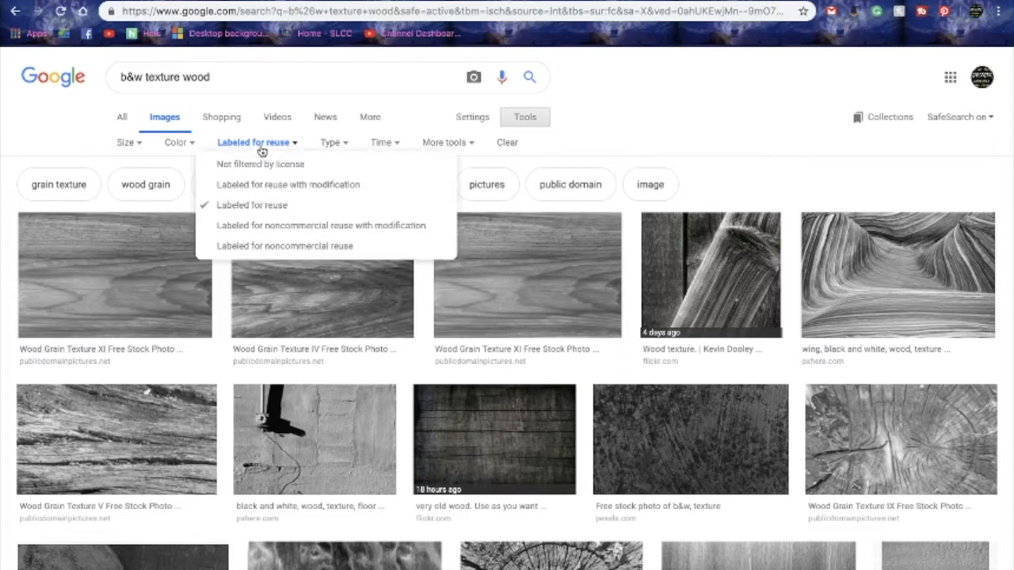
{"action": "left_click", "coordinate": [261, 149]}
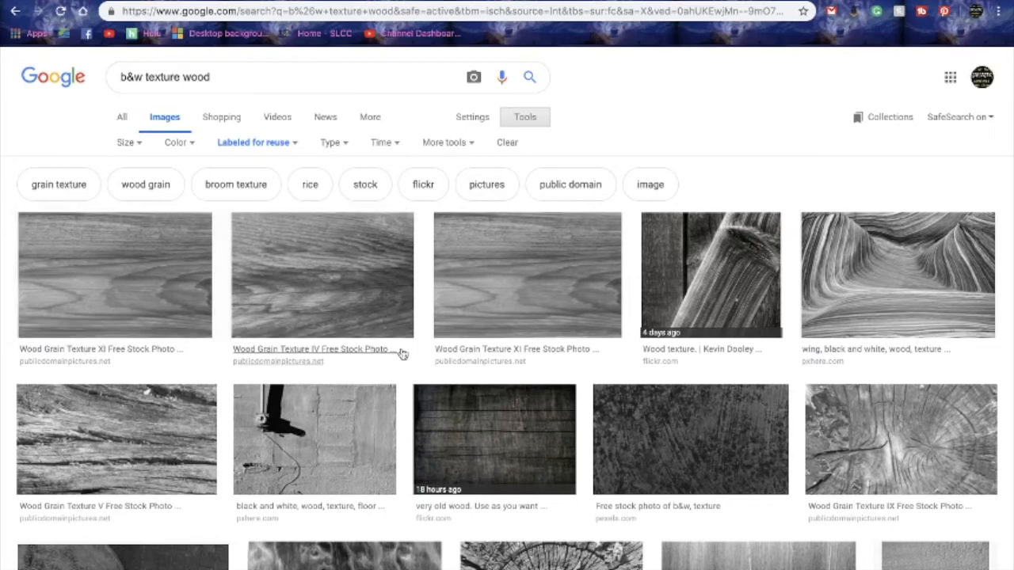
Step: Open the Wood Grain Texture IV result in the image search and copy its image
{"action": "scroll", "coordinate": [419, 407], "scroll_direction": "down", "scroll_amount": 5}
{"action": "scroll", "coordinate": [418, 408], "scroll_direction": "up", "scroll_amount": 5}
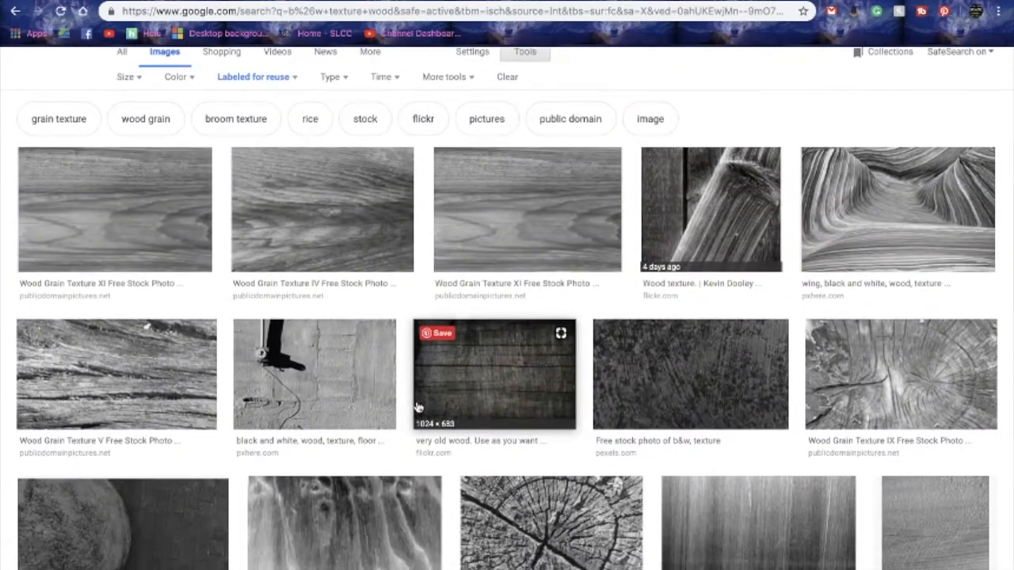
{"action": "left_click", "coordinate": [318, 201]}
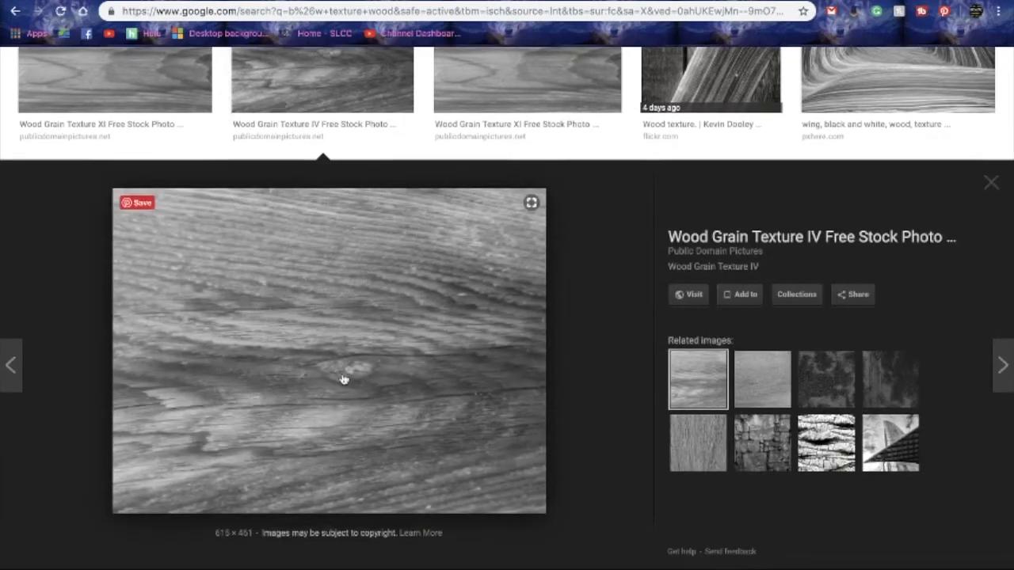
{"action": "right_click", "coordinate": [343, 380]}
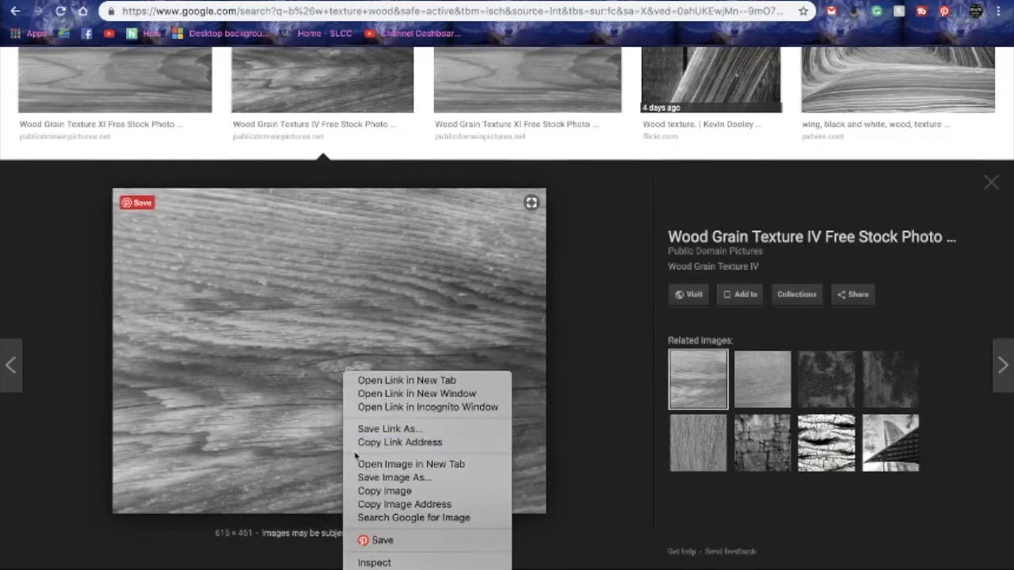
{"action": "left_click", "coordinate": [384, 491]}
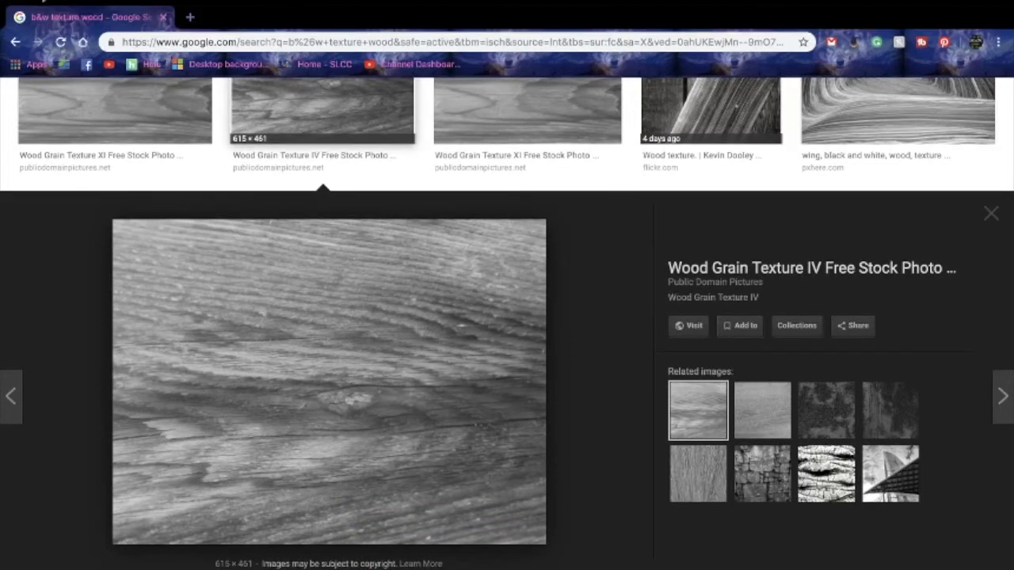
Step: Switch to MediBang Paint Pro and paste the copied wood texture into bunny.mdp as a new layer
{"action": "left_click", "coordinate": [43, 1]}
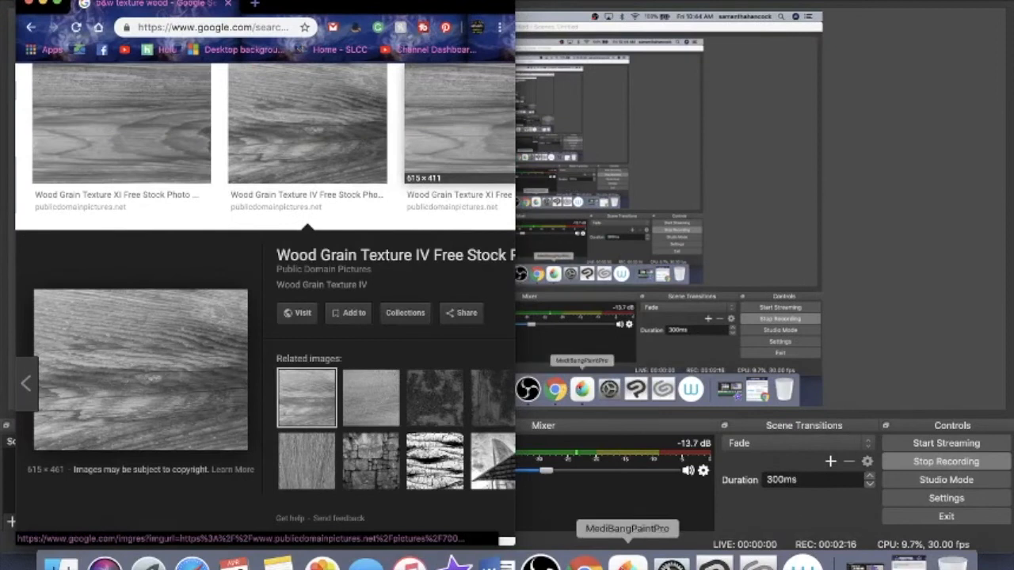
{"action": "left_click", "coordinate": [628, 561]}
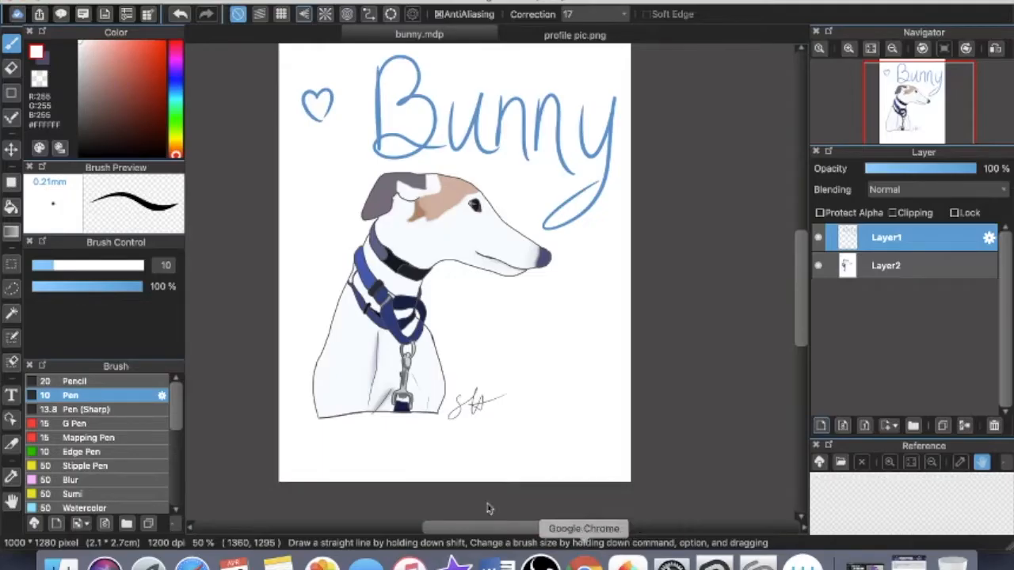
{"action": "scroll", "coordinate": [703, 316], "scroll_direction": "up", "scroll_amount": 3}
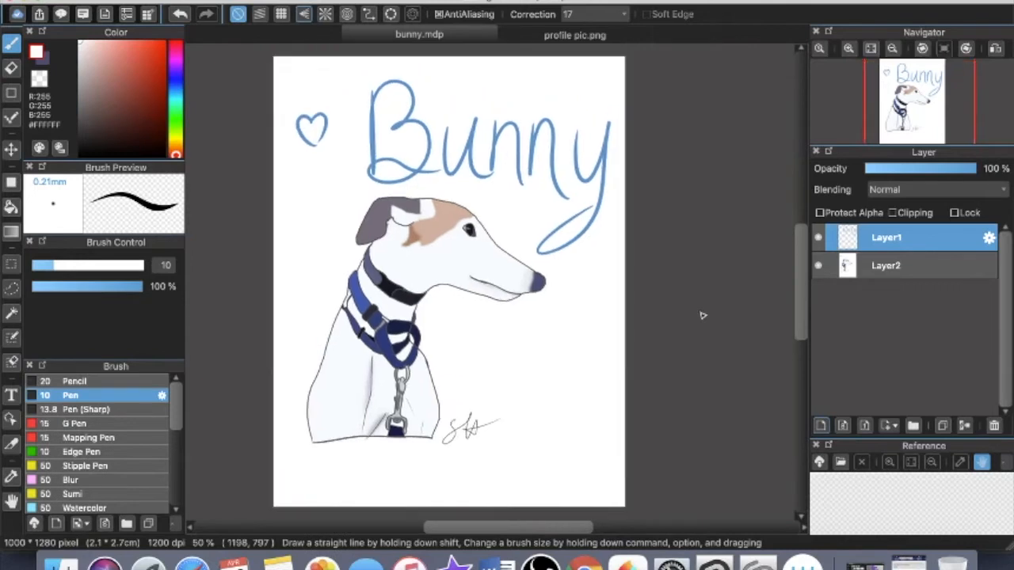
{"action": "left_click", "coordinate": [183, 0]}
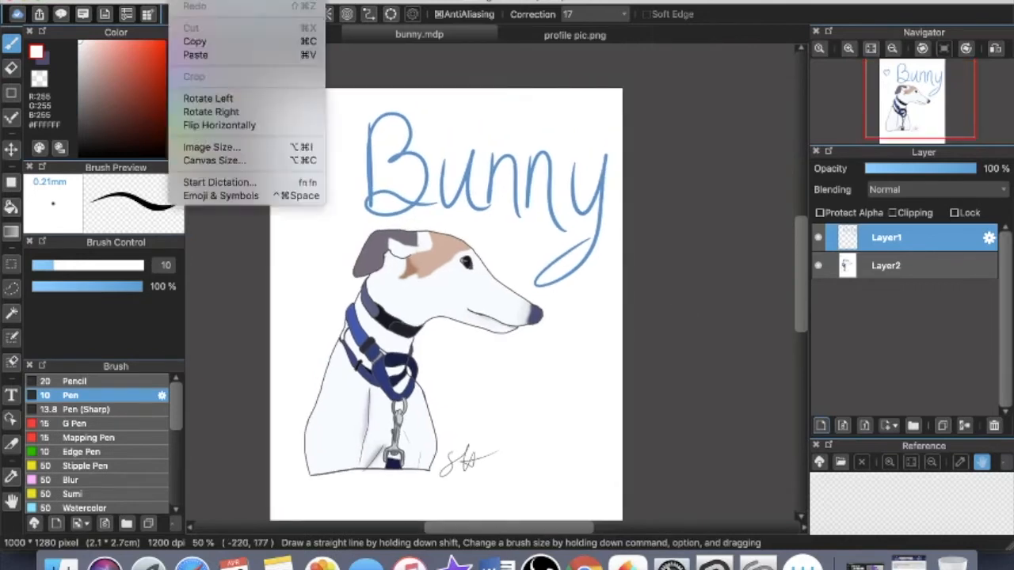
{"action": "left_click", "coordinate": [229, 56]}
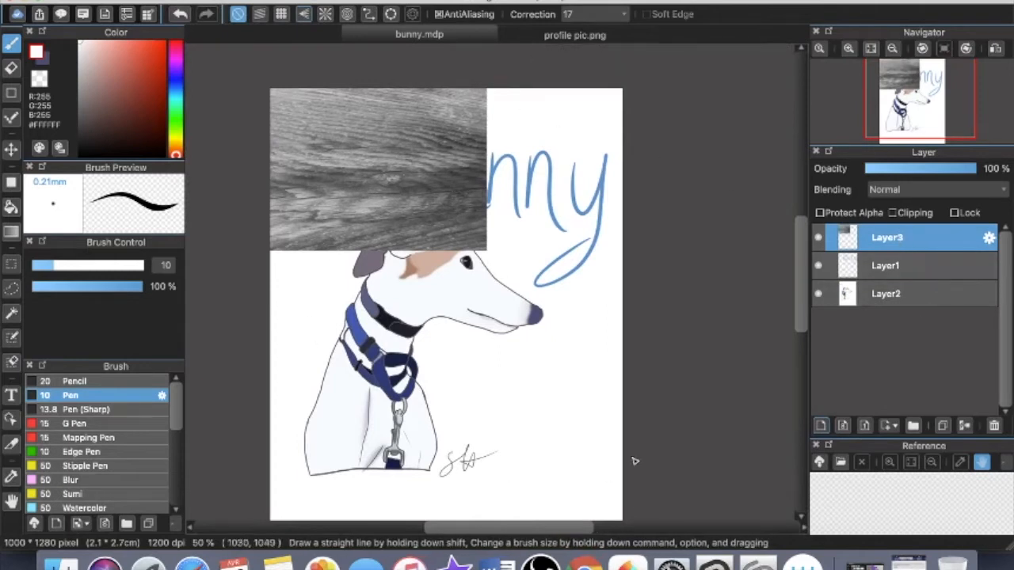
Step: Hide the pasted wood texture layer to view the drawing beneath it, and show the layer again
{"action": "left_click", "coordinate": [819, 238]}
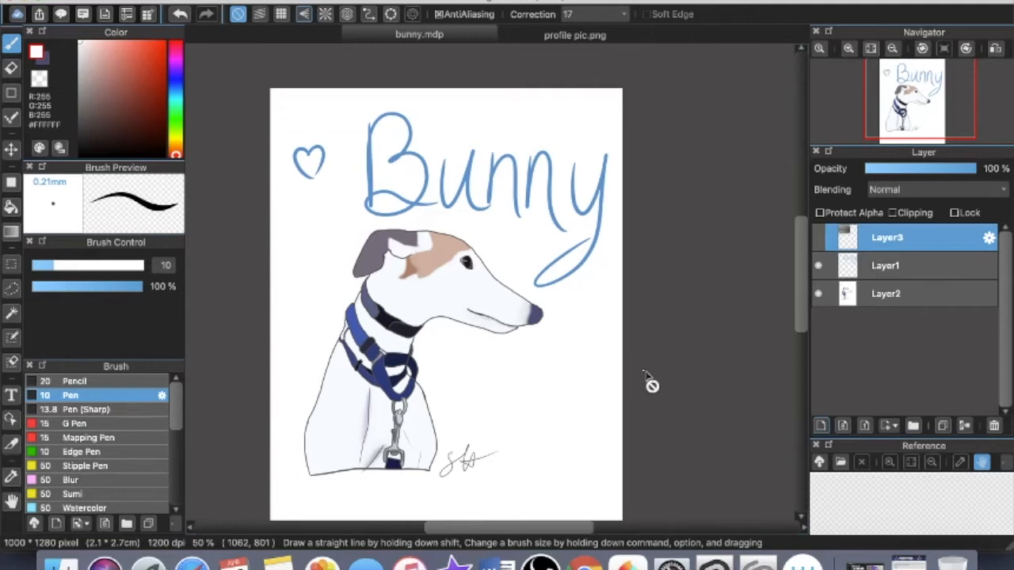
{"action": "scroll", "coordinate": [650, 384], "scroll_direction": "down", "scroll_amount": 3}
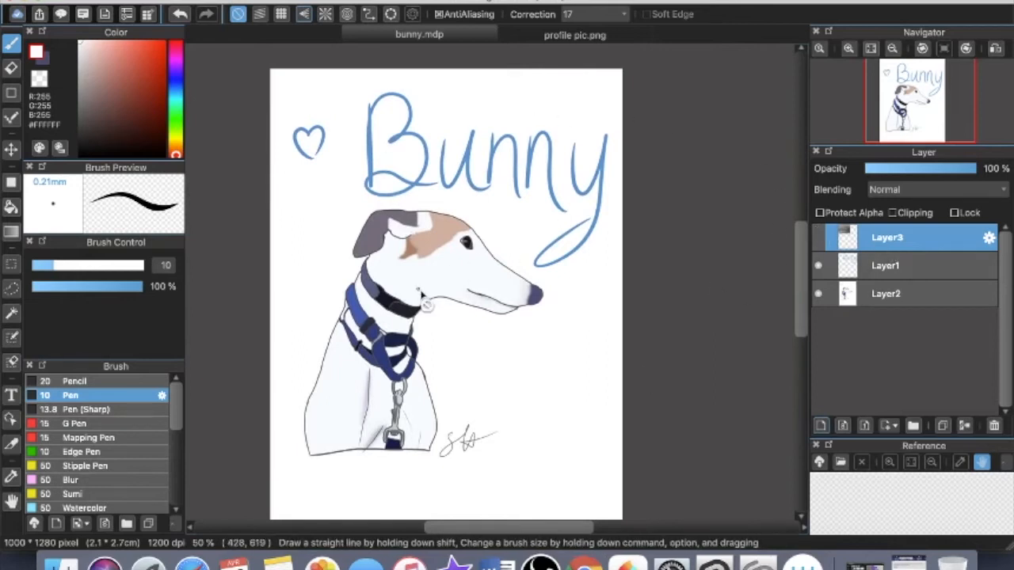
{"action": "left_click", "coordinate": [818, 239]}
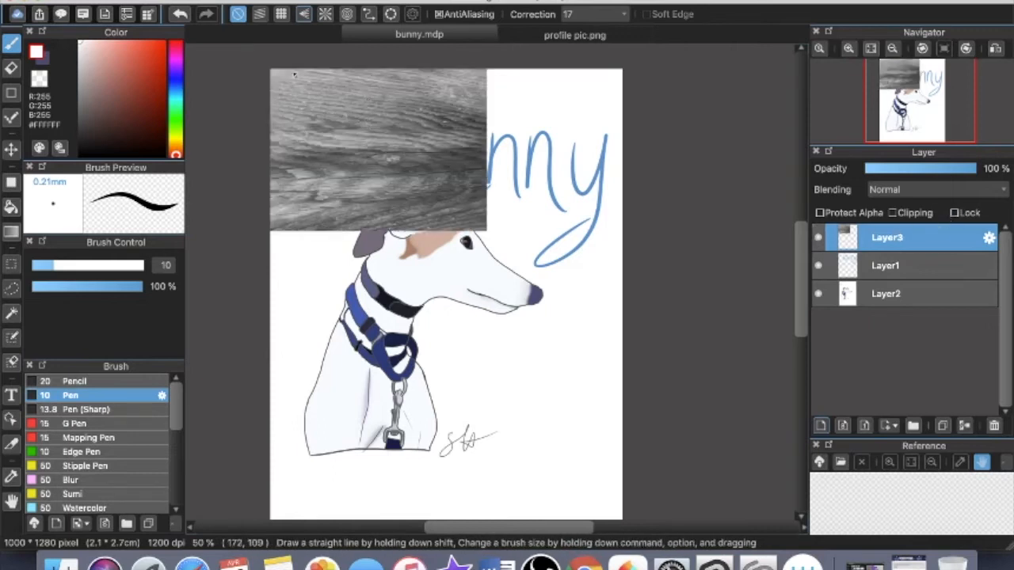
Step: Start a Transform on the wood texture layer and rotate it a quarter turn so the grain runs vertically
{"action": "left_click", "coordinate": [254, 0]}
{"action": "mouse_move", "coordinate": [285, 0]}
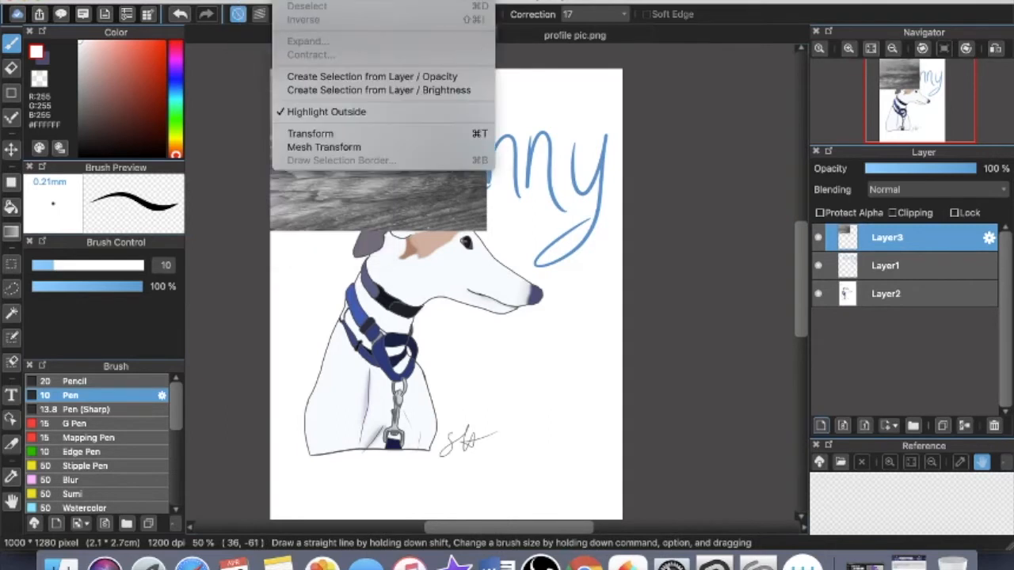
{"action": "left_click", "coordinate": [309, 135]}
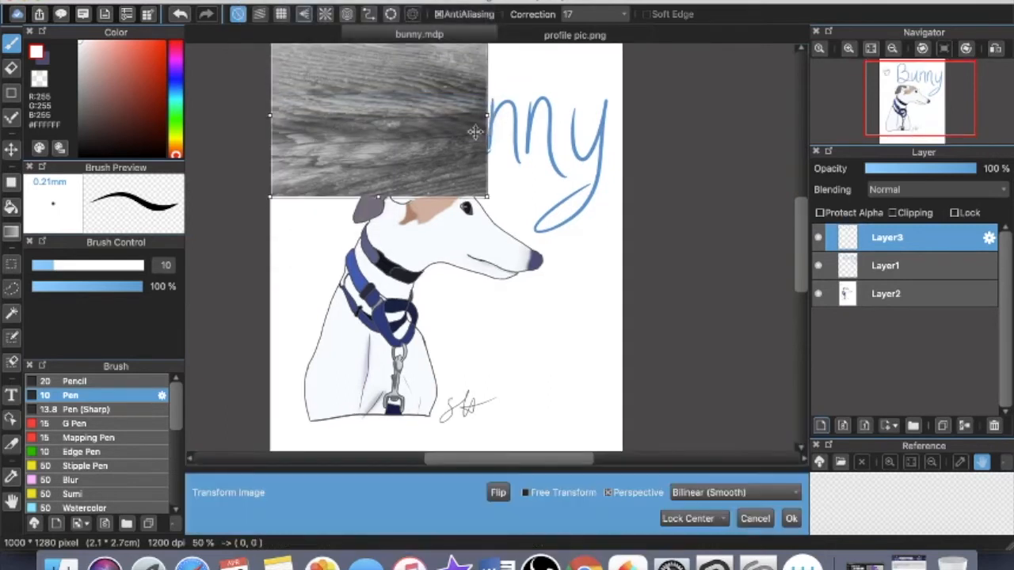
{"action": "left_click", "coordinate": [895, 50]}
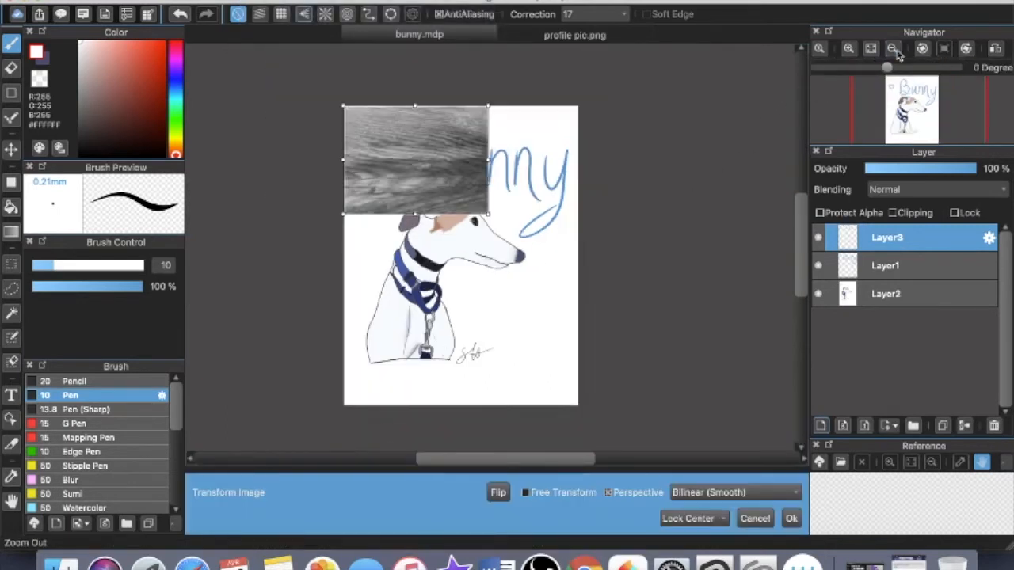
{"action": "left_click_drag", "start_coordinate": [416, 82], "coordinate": [498, 159]}
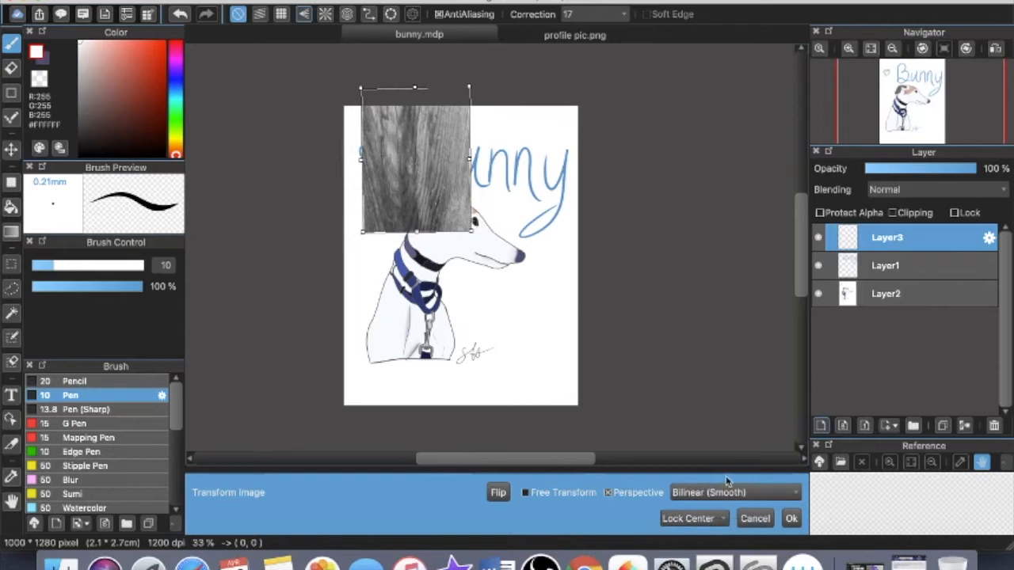
{"action": "left_click_drag", "start_coordinate": [415, 76], "coordinate": [417, 78]}
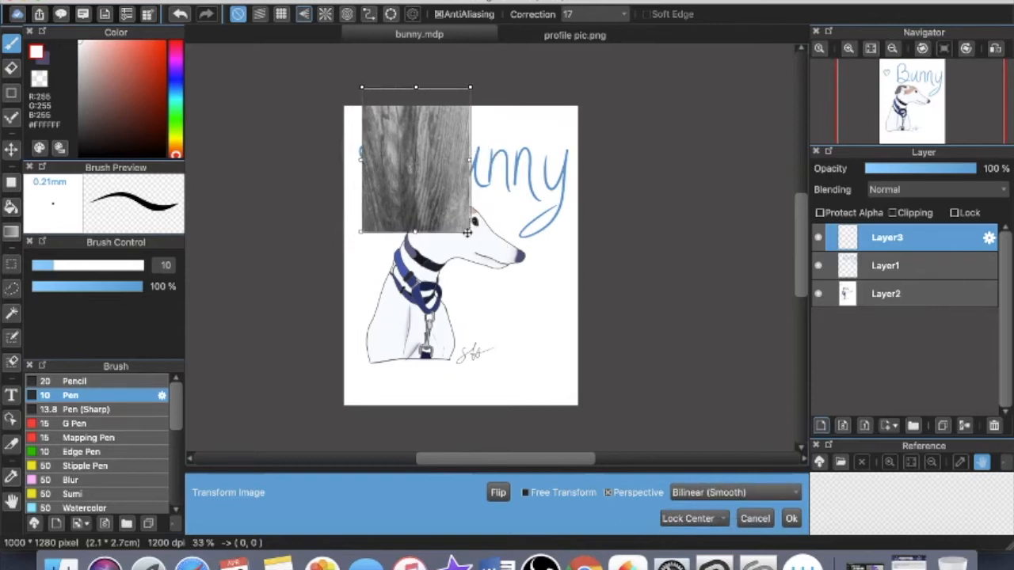
Step: Enlarge and reposition the rotated wood texture until it covers the whole canvas, and apply the transform
{"action": "left_click_drag", "start_coordinate": [470, 232], "coordinate": [550, 293]}
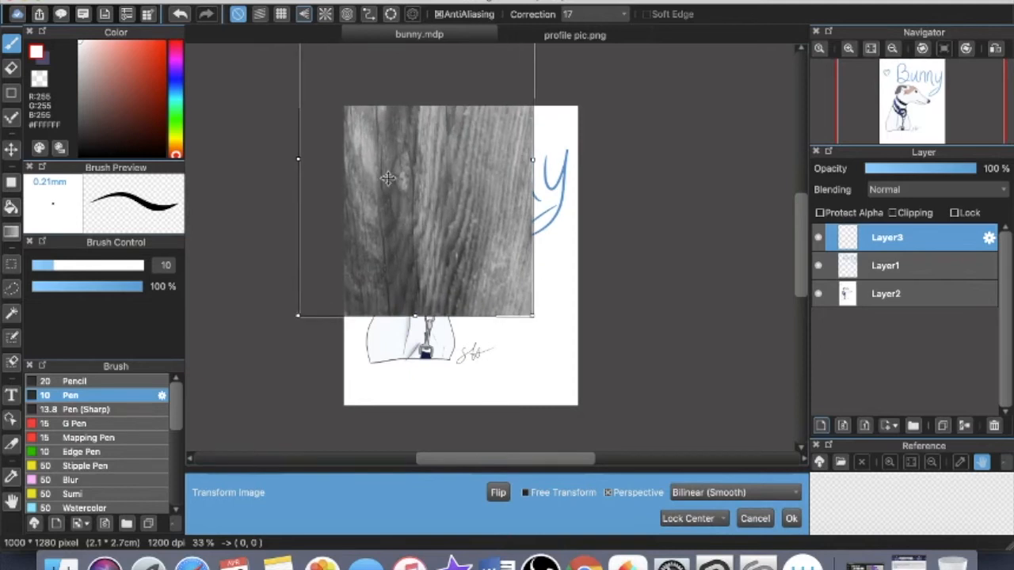
{"action": "left_click_drag", "start_coordinate": [395, 186], "coordinate": [431, 267]}
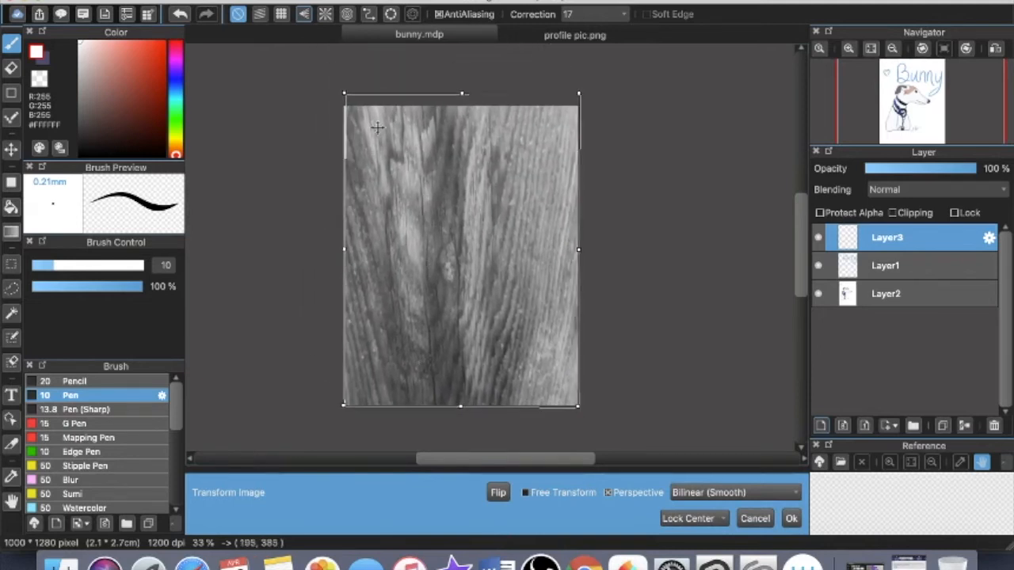
{"action": "left_click_drag", "start_coordinate": [343, 93], "coordinate": [340, 91]}
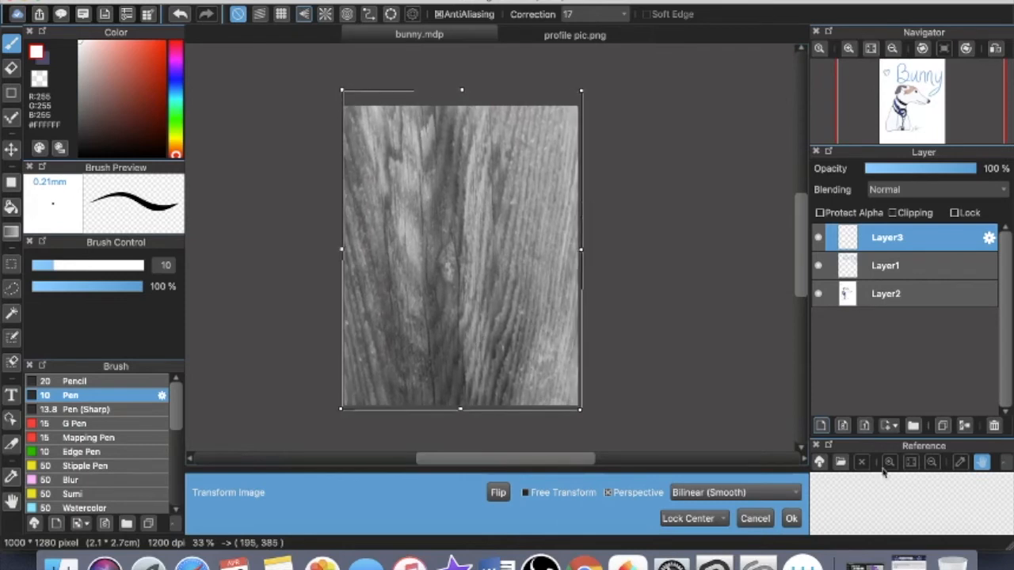
{"action": "left_click", "coordinate": [793, 519]}
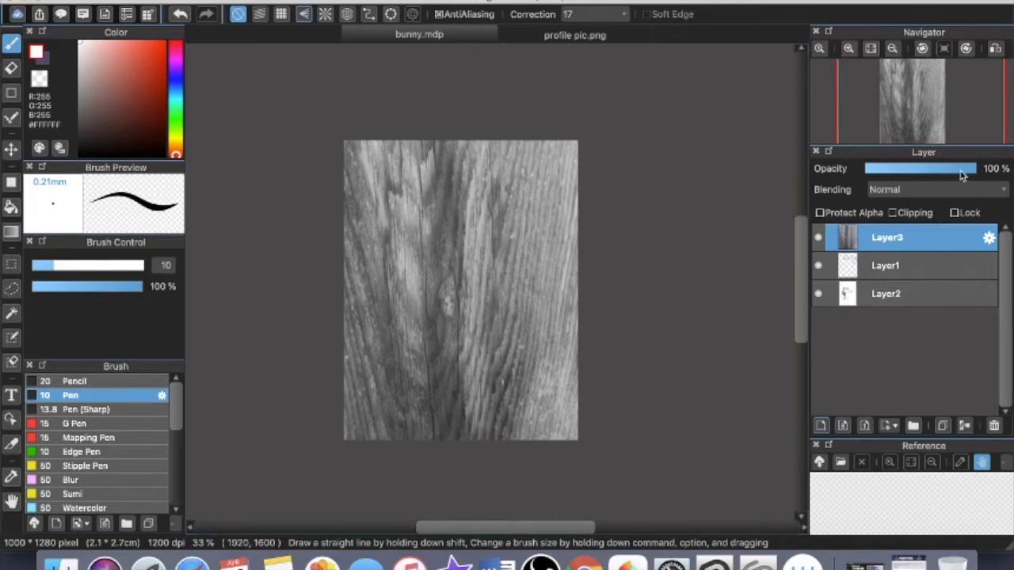
Step: Lower the wood texture layer's opacity to 50%
{"action": "left_click_drag", "start_coordinate": [963, 176], "coordinate": [925, 169]}
{"action": "left_click", "coordinate": [891, 175]}
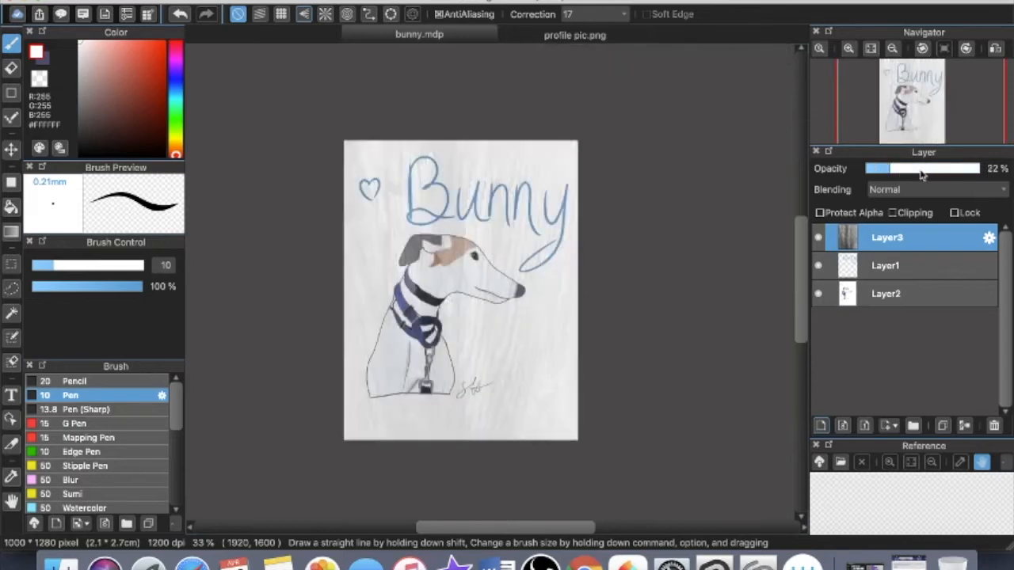
{"action": "left_click", "coordinate": [923, 170]}
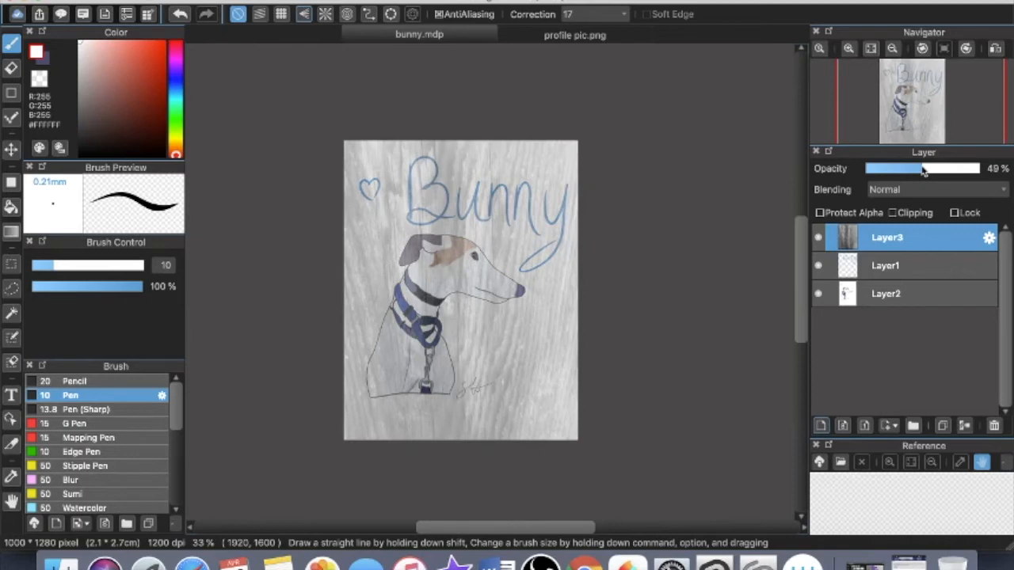
{"action": "left_click", "coordinate": [923, 171]}
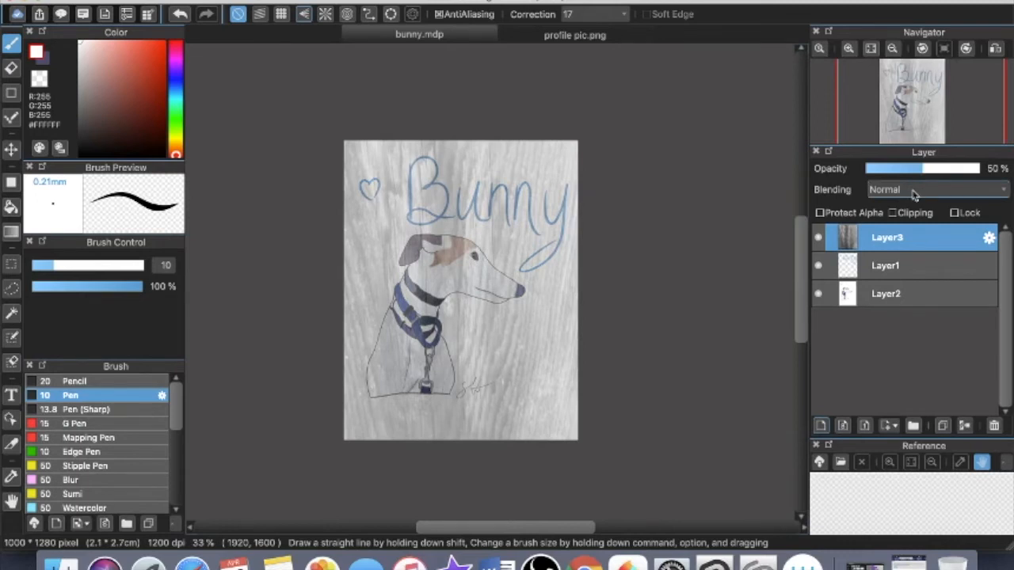
Step: Try the Multiply, Add and Divide blending modes on the wood texture layer
{"action": "left_click", "coordinate": [915, 191]}
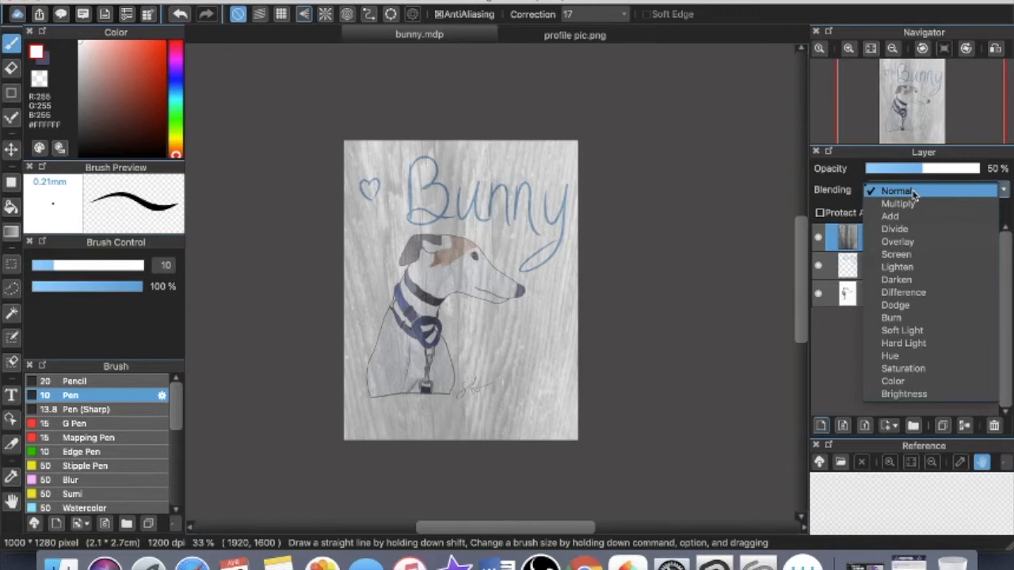
{"action": "left_click", "coordinate": [900, 192]}
{"action": "left_click", "coordinate": [900, 192]}
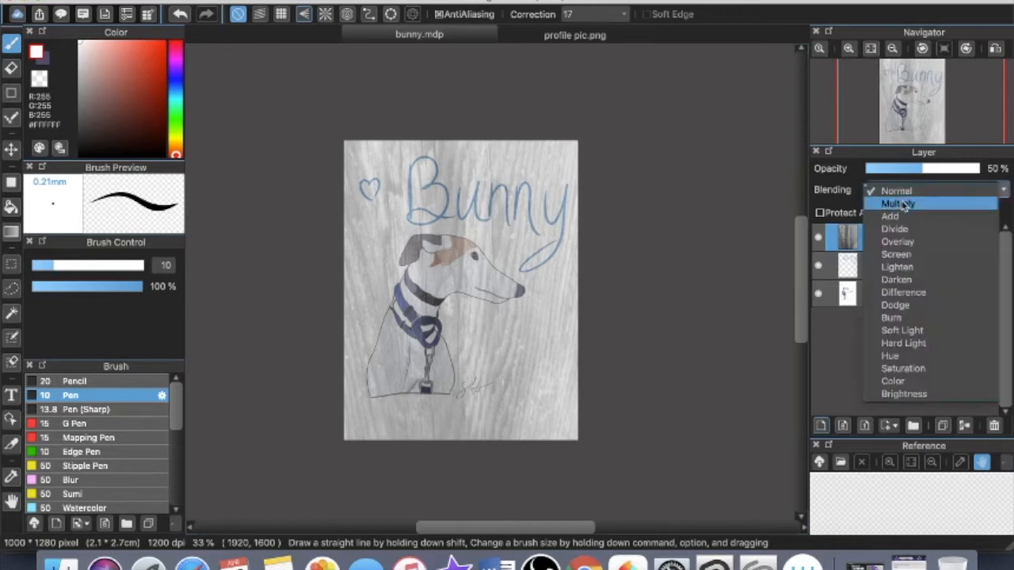
{"action": "left_click", "coordinate": [904, 205]}
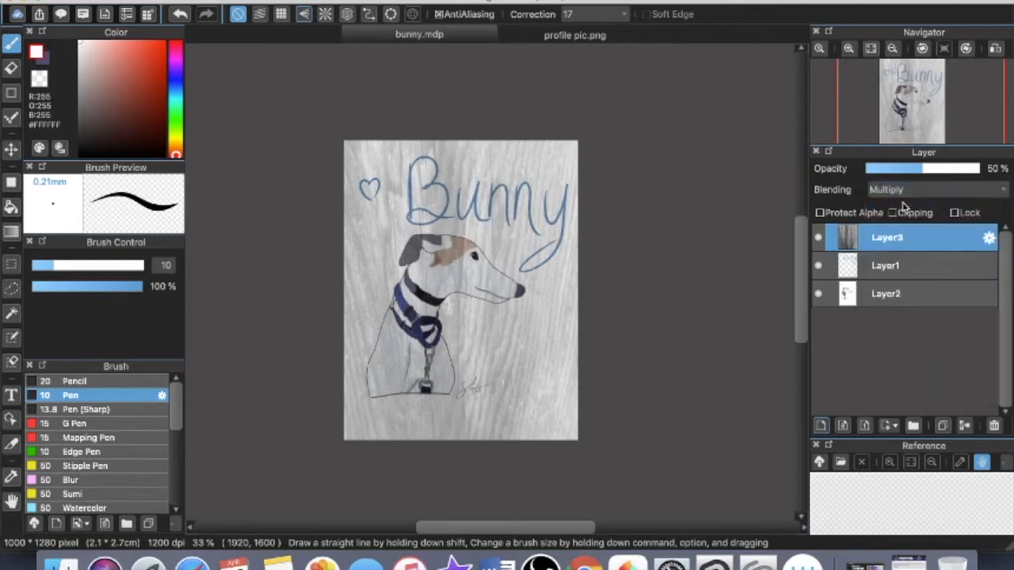
{"action": "left_click", "coordinate": [903, 193]}
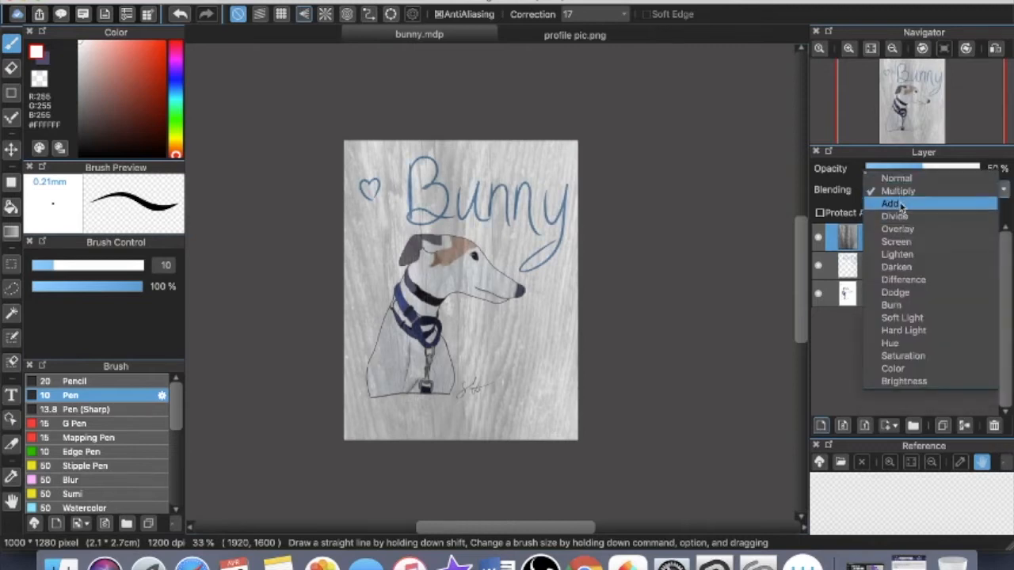
{"action": "left_click", "coordinate": [901, 205]}
{"action": "left_click", "coordinate": [900, 191]}
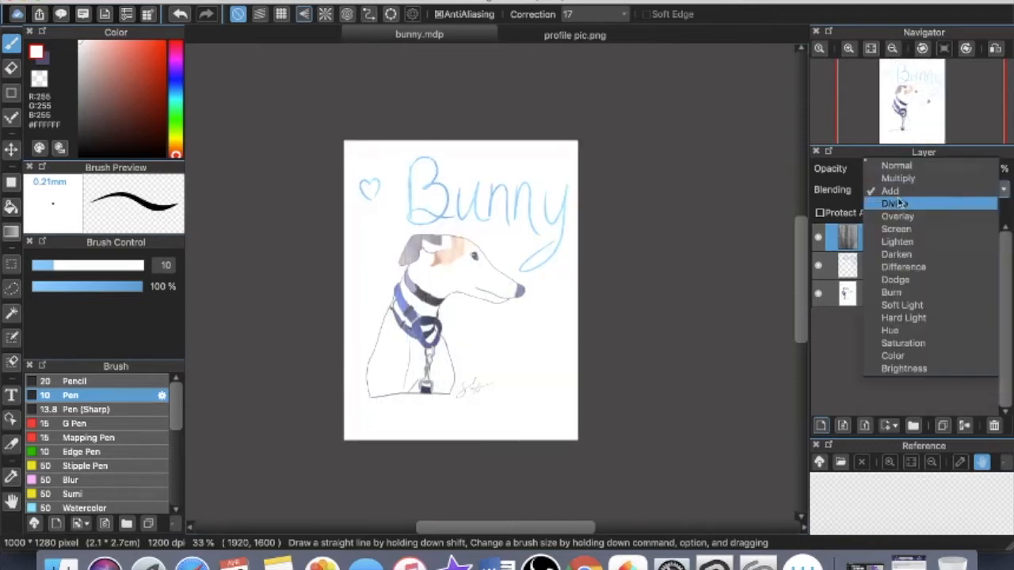
{"action": "left_click", "coordinate": [900, 203]}
Step: Try the Overlay, Screen, Lighten and Darken blending modes on the wood texture layer
{"action": "left_click", "coordinate": [900, 192]}
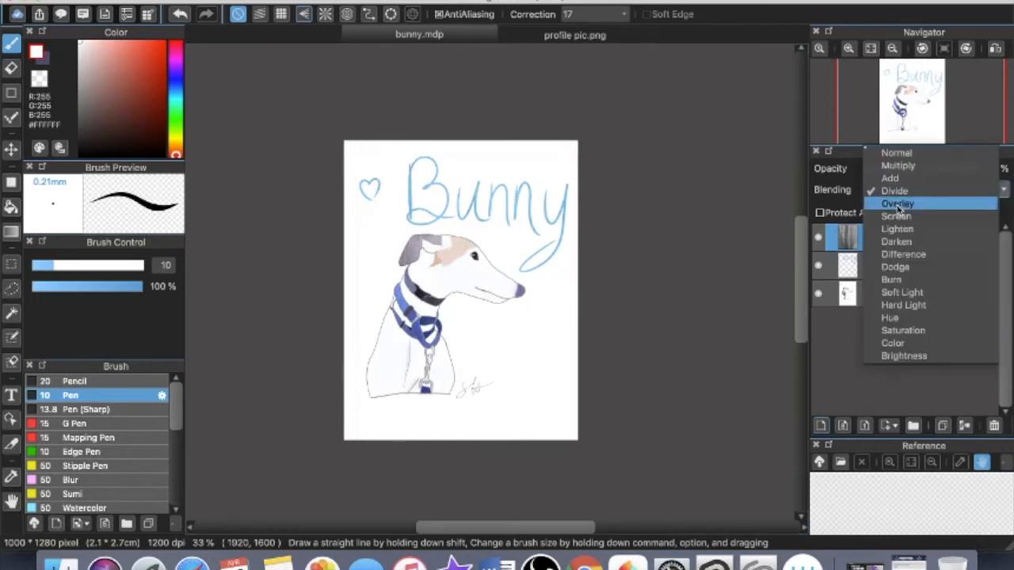
{"action": "left_click", "coordinate": [898, 203]}
{"action": "left_click", "coordinate": [898, 193]}
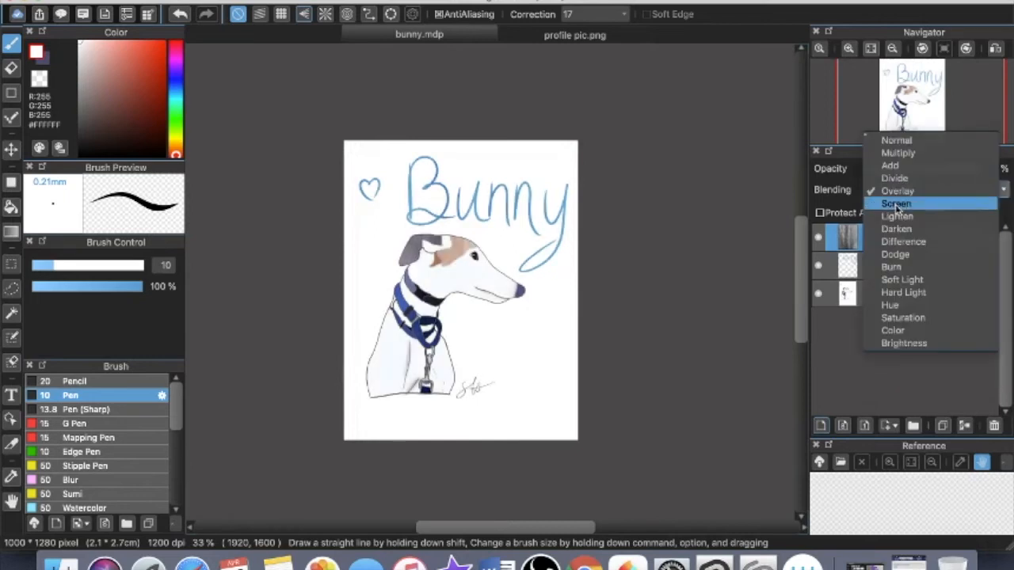
{"action": "left_click", "coordinate": [897, 203]}
{"action": "left_click", "coordinate": [897, 192]}
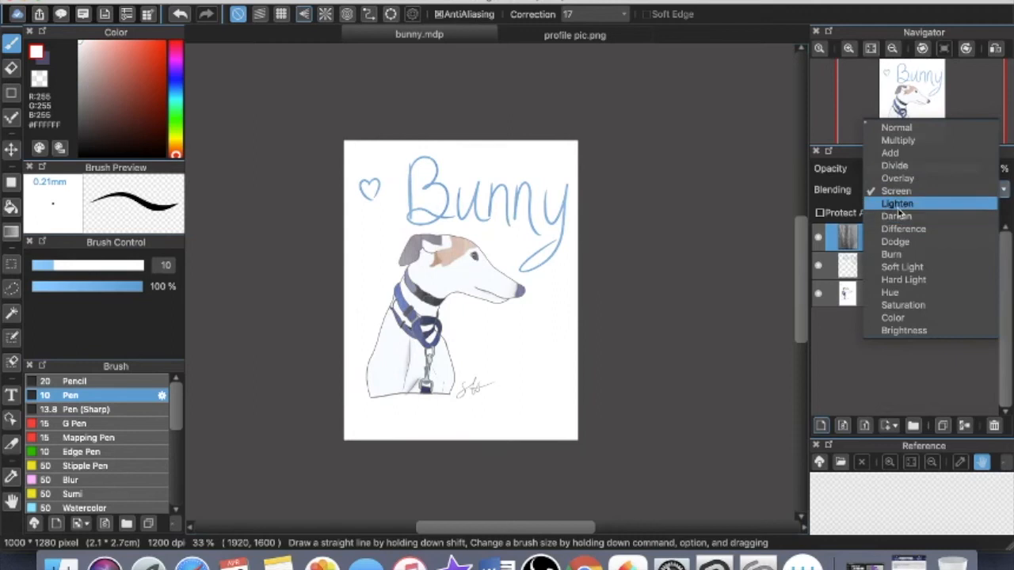
{"action": "left_click", "coordinate": [897, 204]}
{"action": "left_click", "coordinate": [899, 194]}
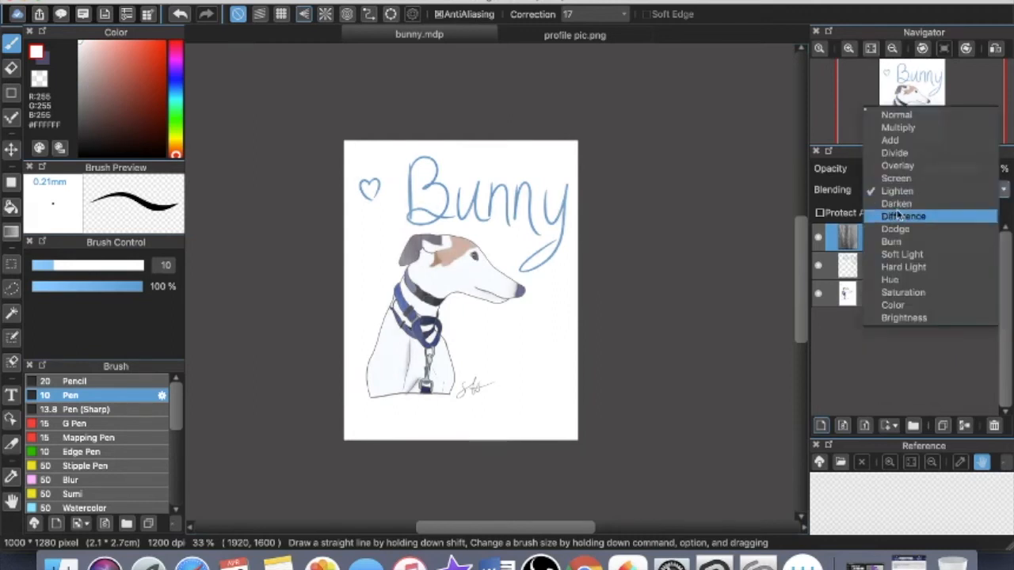
{"action": "left_click", "coordinate": [899, 202]}
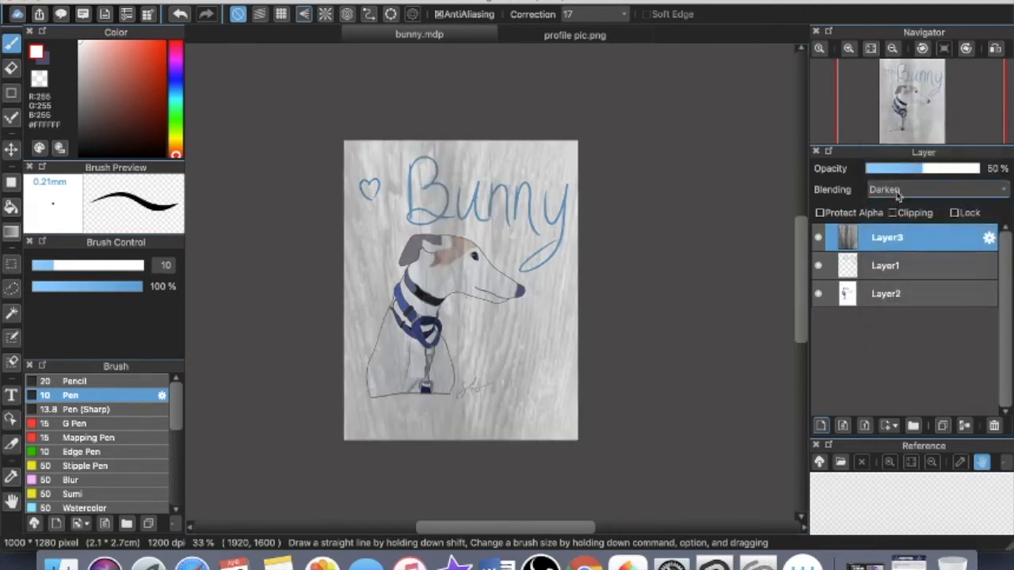
Step: Try the Difference, Dodge, Burn and Soft Light blending modes on the wood texture layer
{"action": "left_click", "coordinate": [899, 192]}
{"action": "left_click", "coordinate": [897, 204]}
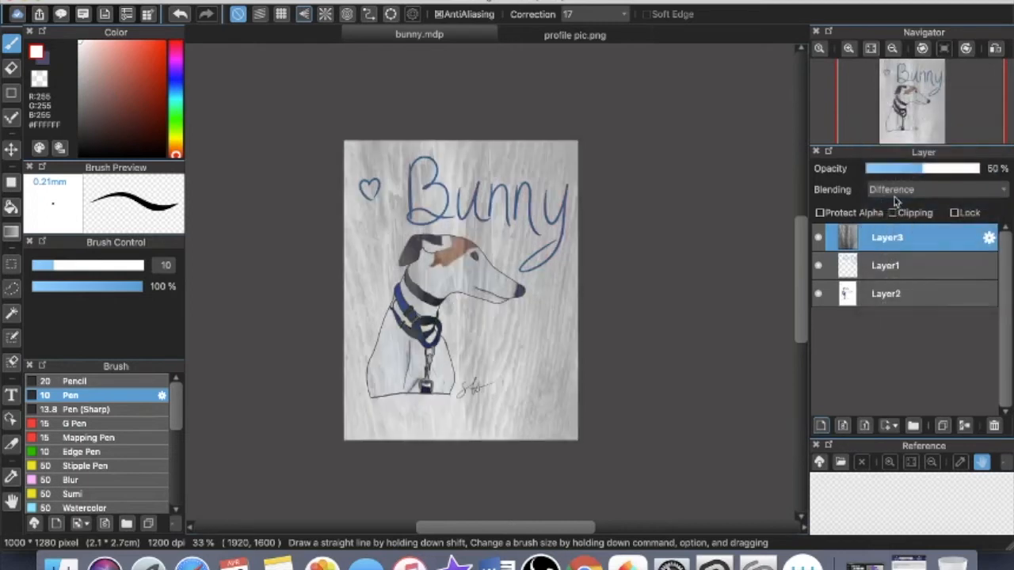
{"action": "left_click", "coordinate": [893, 195]}
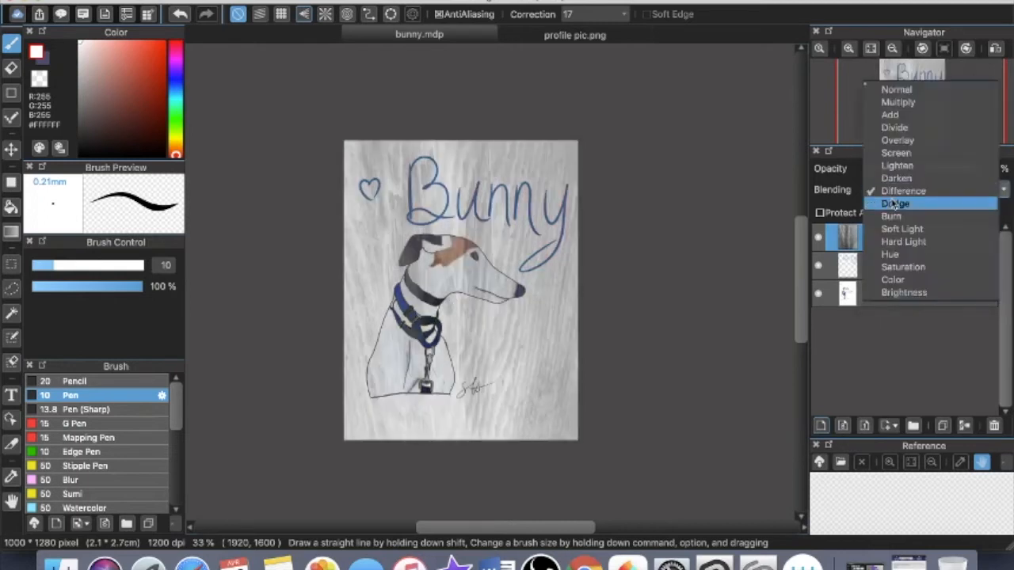
{"action": "left_click", "coordinate": [893, 200]}
{"action": "left_click", "coordinate": [893, 195]}
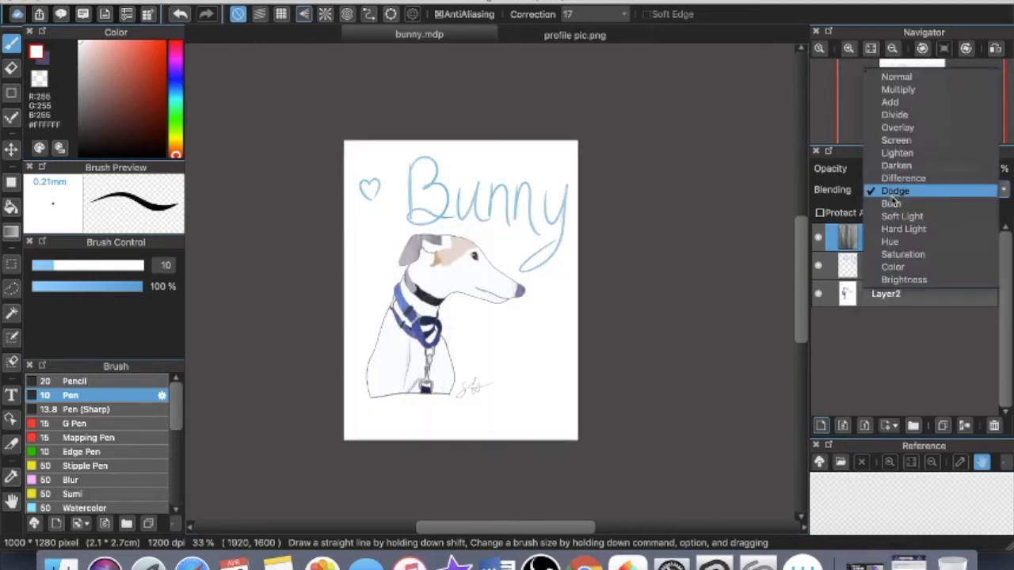
{"action": "left_click", "coordinate": [893, 204]}
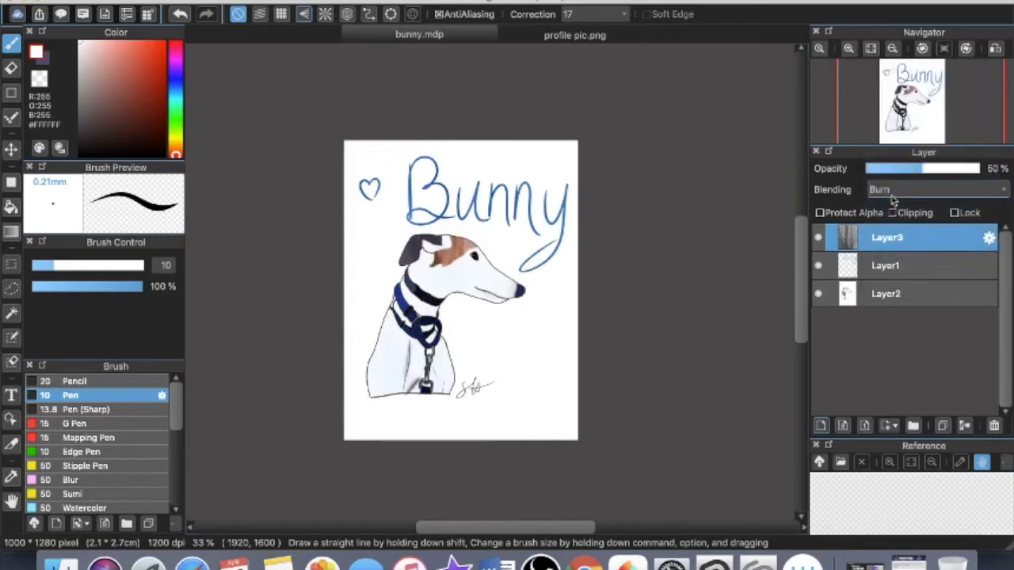
{"action": "left_click", "coordinate": [893, 195]}
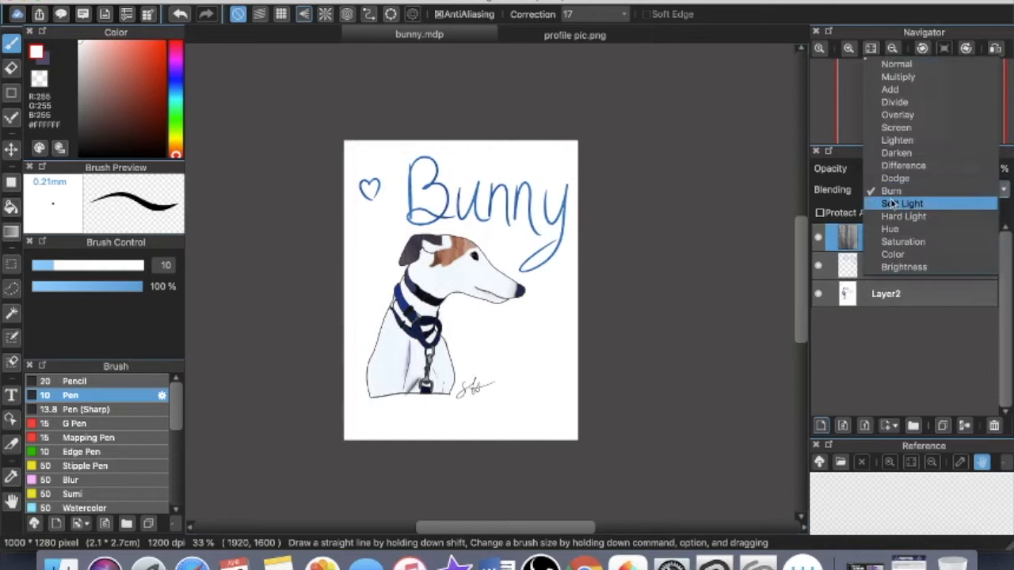
{"action": "left_click", "coordinate": [893, 203]}
Step: Try the Hard Light, Hue, Saturation, Color and Brightness blending modes on the wood texture layer
{"action": "left_click", "coordinate": [893, 192]}
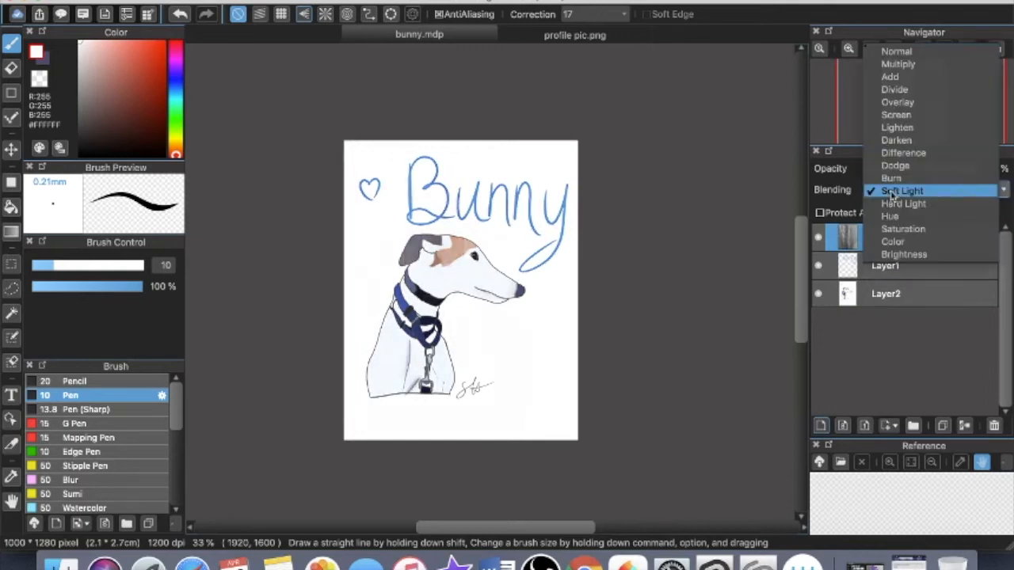
{"action": "left_click", "coordinate": [896, 202]}
{"action": "left_click", "coordinate": [895, 196]}
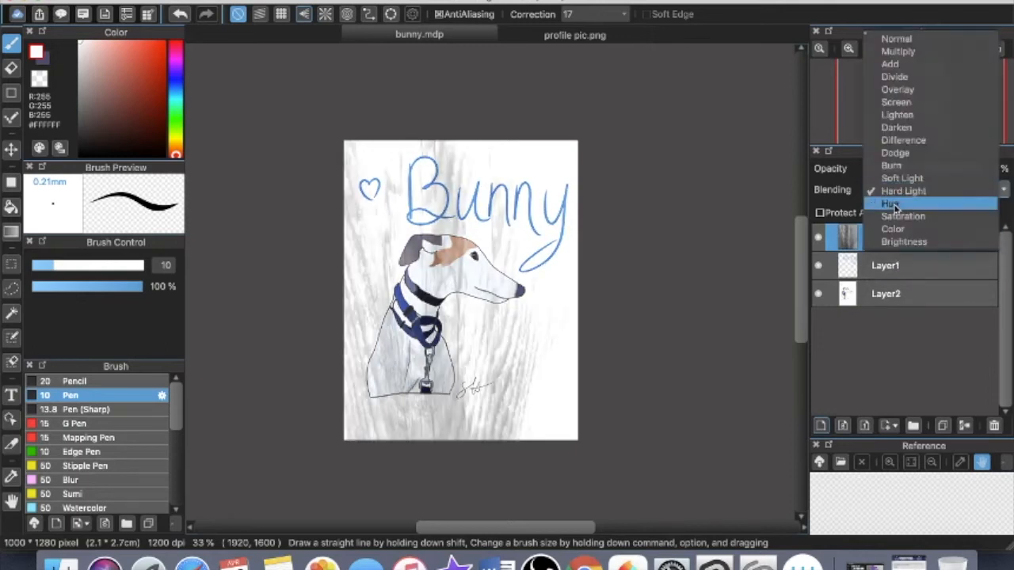
{"action": "left_click", "coordinate": [892, 205]}
{"action": "left_click", "coordinate": [893, 193]}
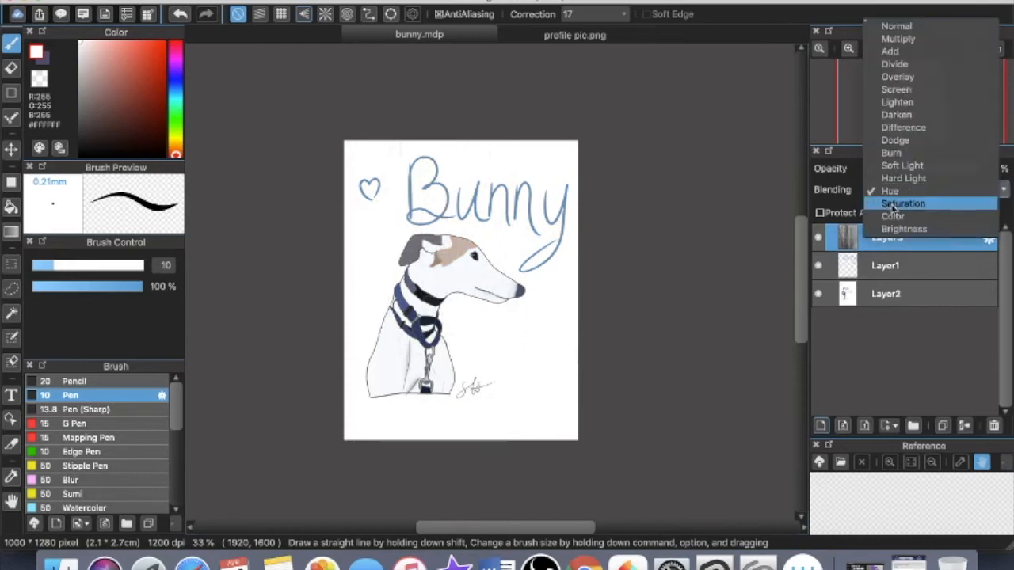
{"action": "left_click", "coordinate": [894, 206]}
{"action": "left_click", "coordinate": [893, 191]}
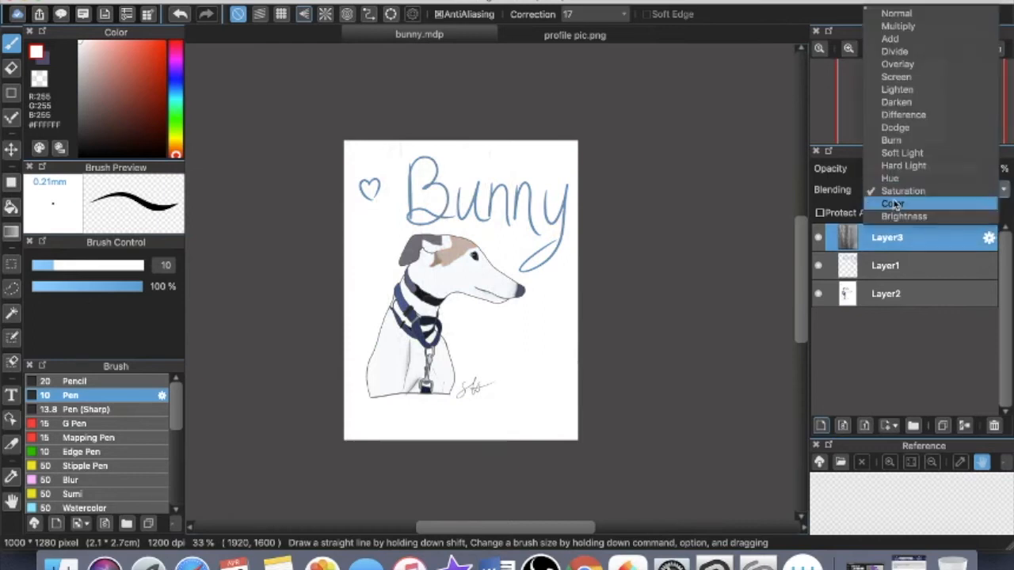
{"action": "left_click", "coordinate": [895, 204]}
{"action": "left_click", "coordinate": [894, 191]}
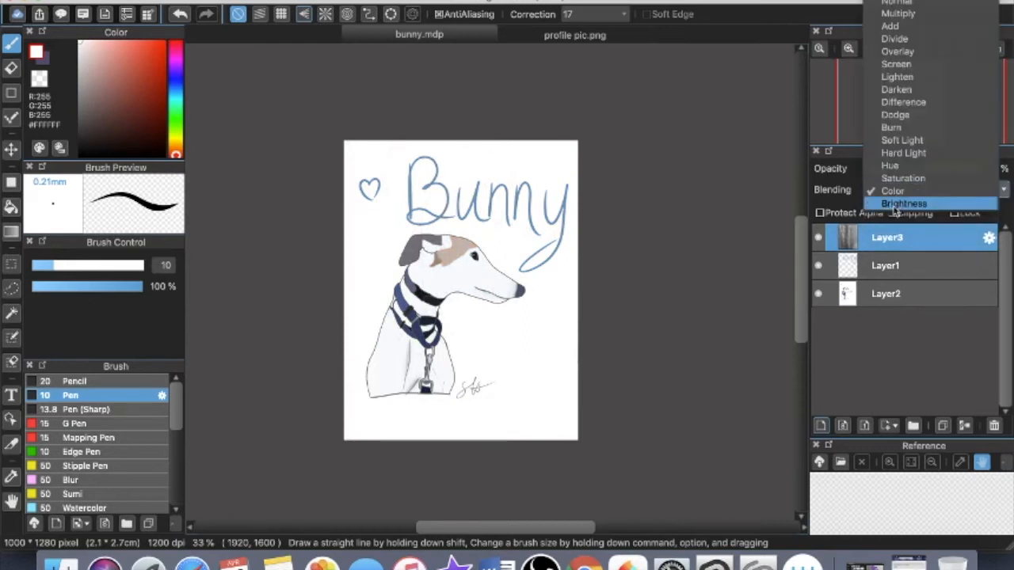
{"action": "left_click", "coordinate": [894, 203]}
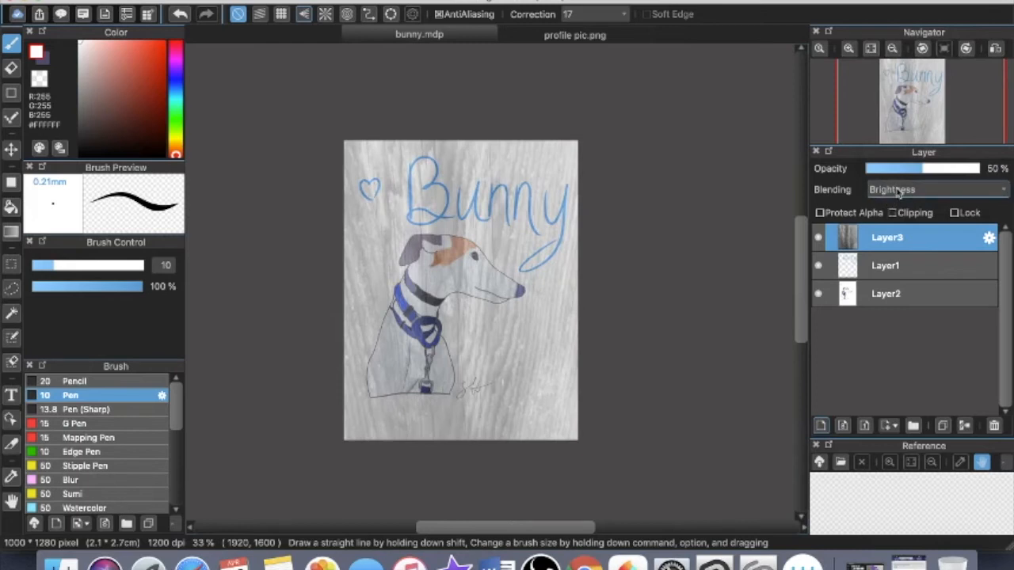
Step: Switch the wood texture layer's blending to Add and then Overlay, and inspect the grain on the dog's head up close
{"action": "left_click", "coordinate": [895, 192]}
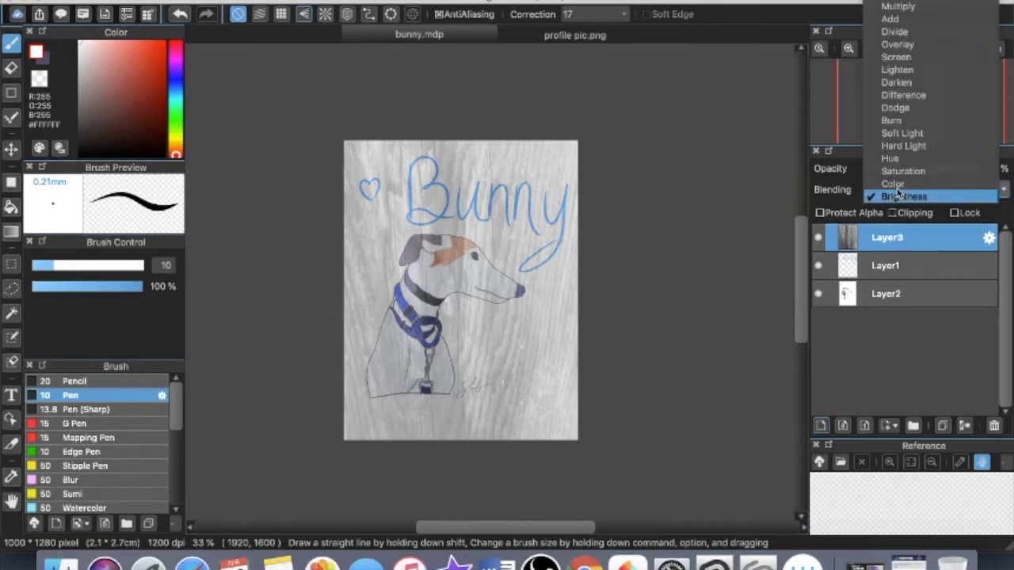
{"action": "left_click", "coordinate": [910, 19]}
{"action": "left_click", "coordinate": [878, 191]}
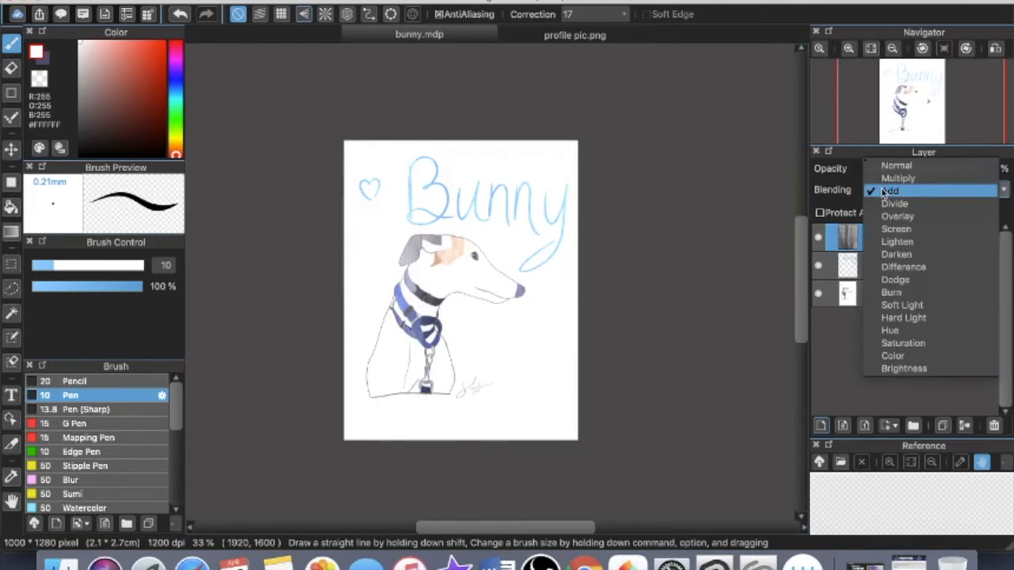
{"action": "left_click", "coordinate": [900, 217]}
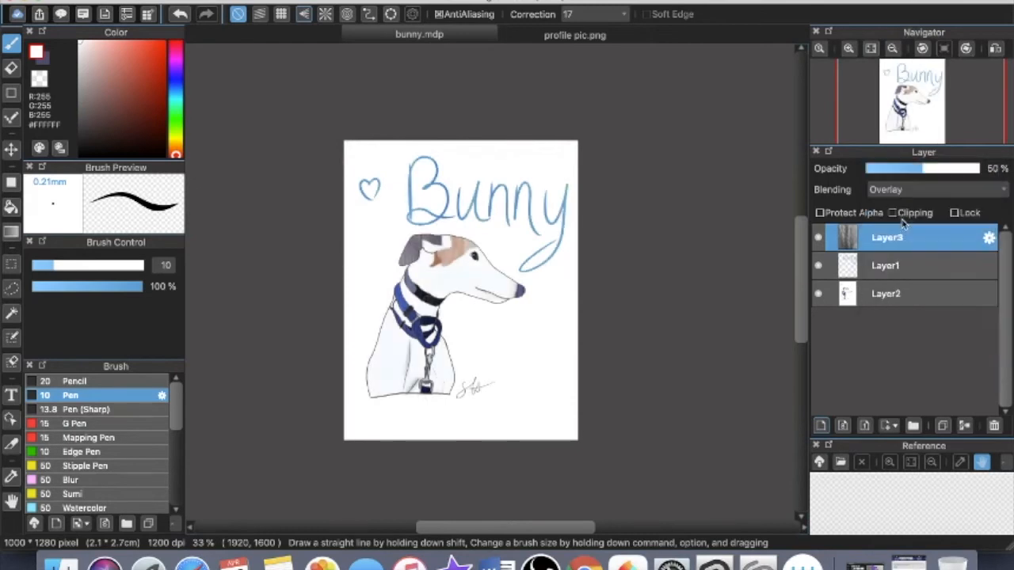
{"action": "scroll", "coordinate": [503, 286], "scroll_direction": "up", "scroll_amount": 3}
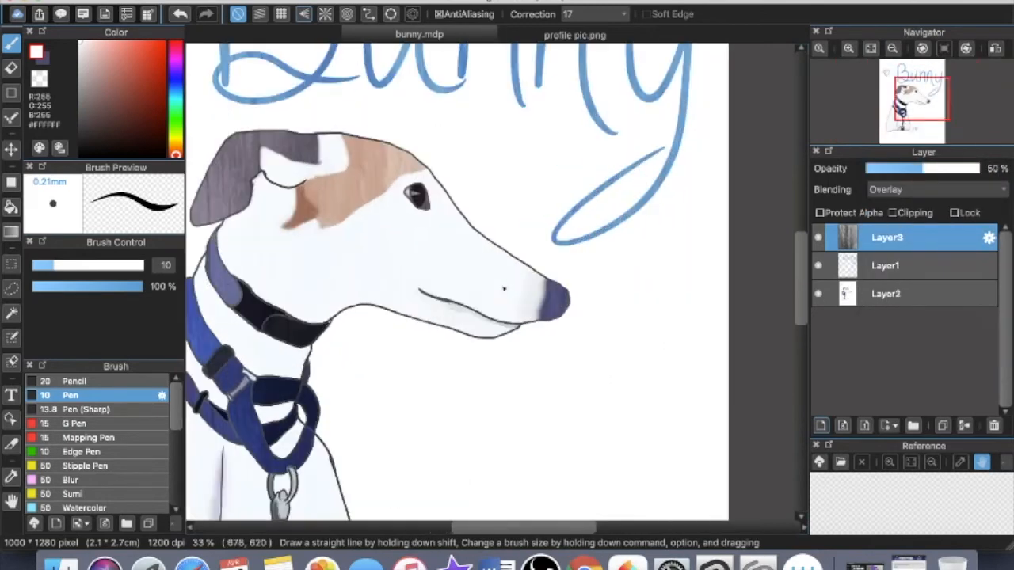
{"action": "scroll", "coordinate": [503, 287], "scroll_direction": "down", "scroll_amount": 2}
Step: Set the wood texture layer's blending mode to Multiply and check the whole drawing
{"action": "left_click", "coordinate": [938, 191]}
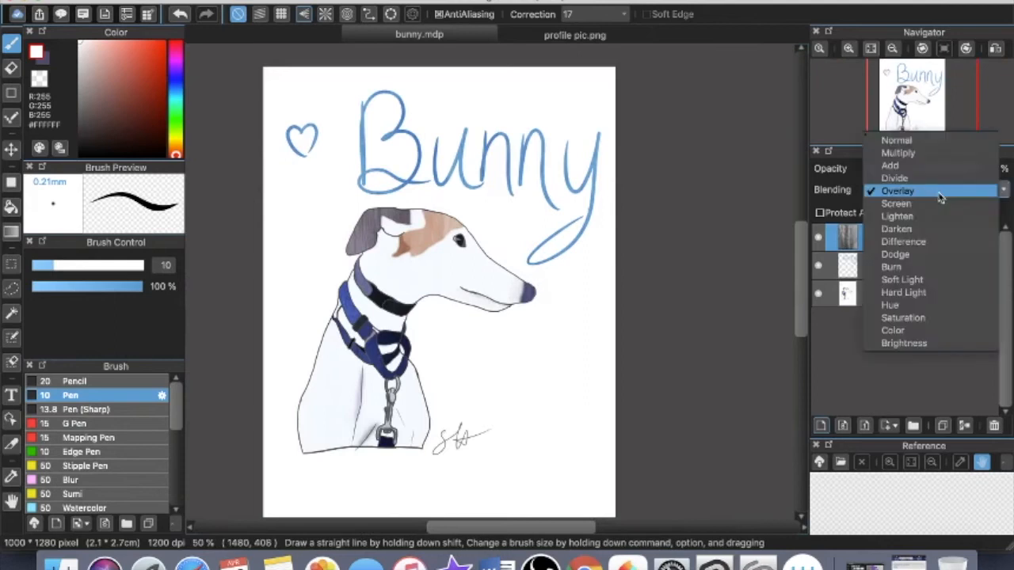
{"action": "left_click", "coordinate": [932, 158]}
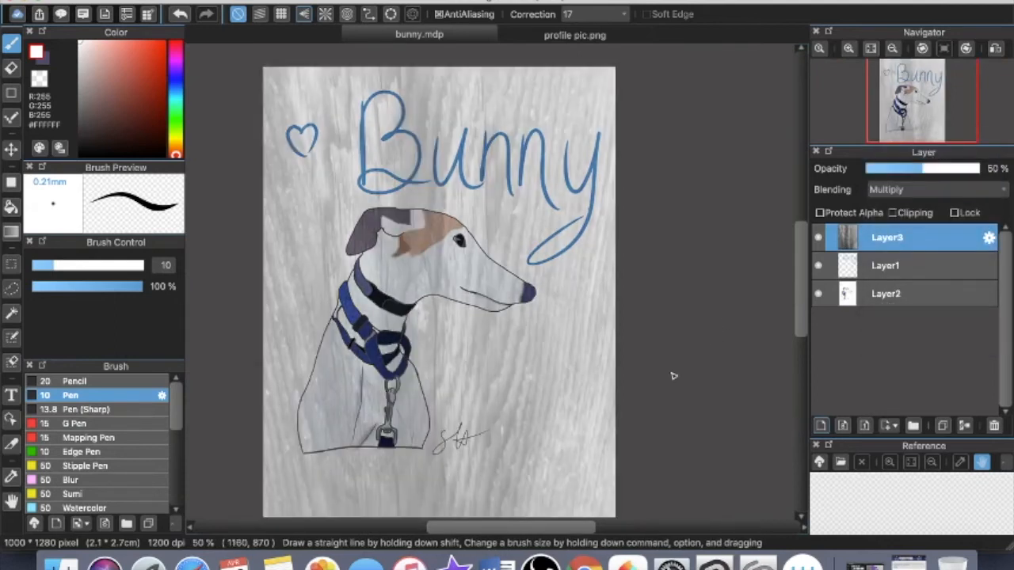
{"action": "scroll", "coordinate": [673, 376], "scroll_direction": "down", "scroll_amount": 3}
{"action": "scroll", "coordinate": [673, 376], "scroll_direction": "up", "scroll_amount": 3}
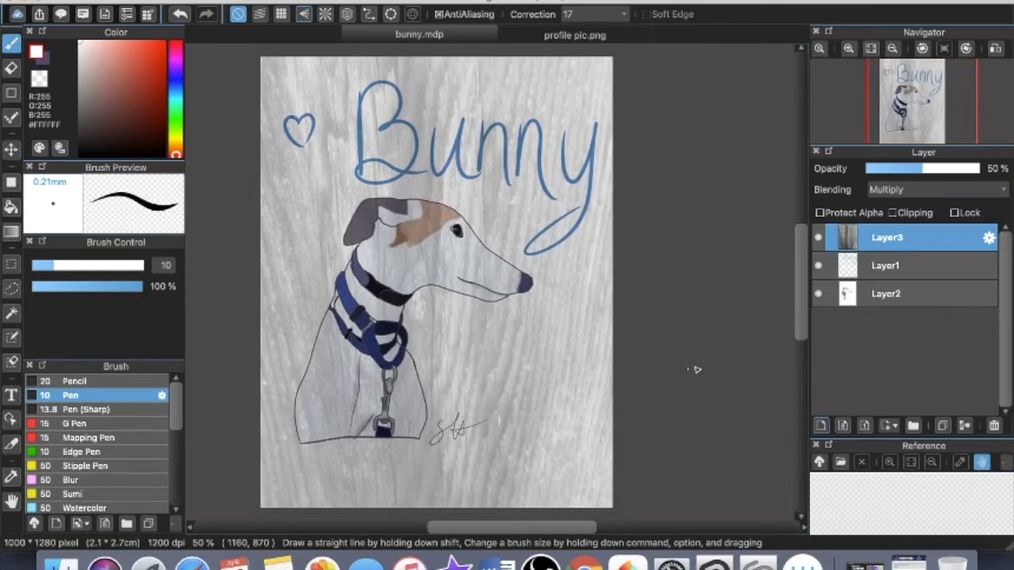
Step: Hide the wood texture layer and sample the dog's pale fur and the white background with the Eyedropper to compare their colours
{"action": "left_click", "coordinate": [819, 237]}
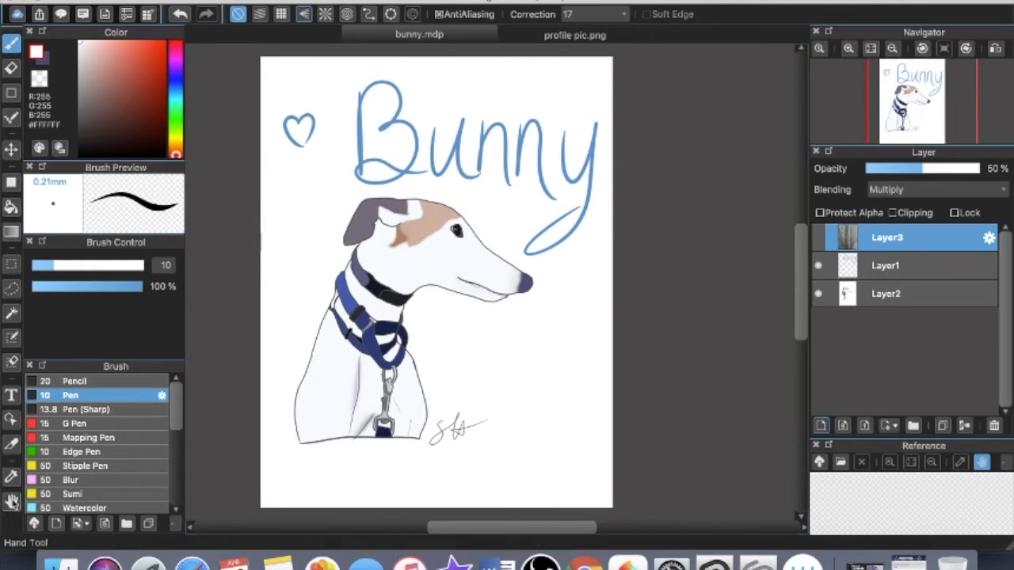
{"action": "left_click", "coordinate": [11, 477]}
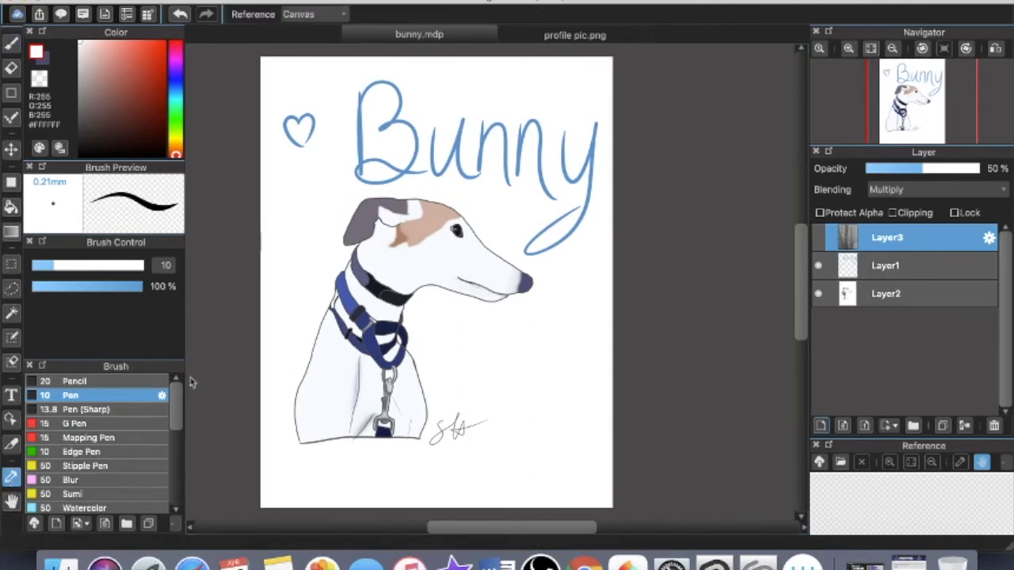
{"action": "left_click", "coordinate": [388, 247]}
{"action": "left_click", "coordinate": [302, 223]}
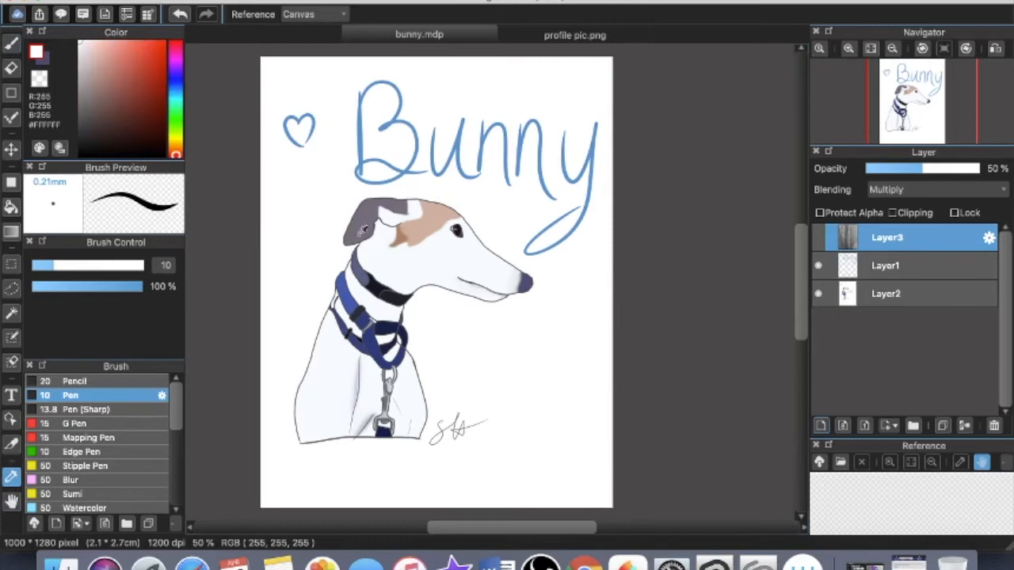
{"action": "left_click", "coordinate": [389, 250]}
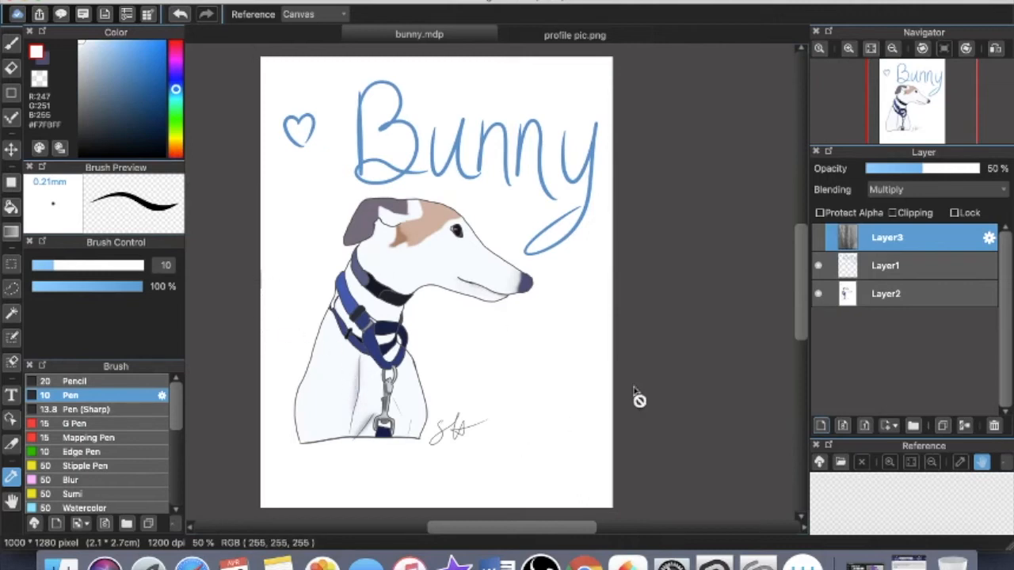
Step: Show the wood texture layer again and set its opacity to 51%
{"action": "left_click", "coordinate": [819, 238]}
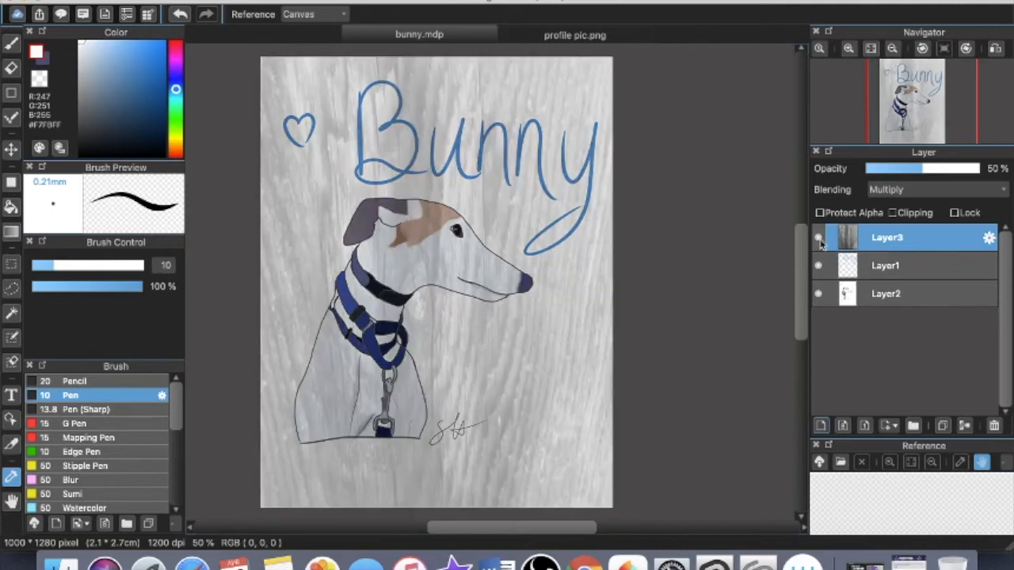
{"action": "left_click", "coordinate": [897, 170]}
{"action": "left_click_drag", "start_coordinate": [898, 169], "coordinate": [921, 170]}
{"action": "left_click", "coordinate": [941, 170]}
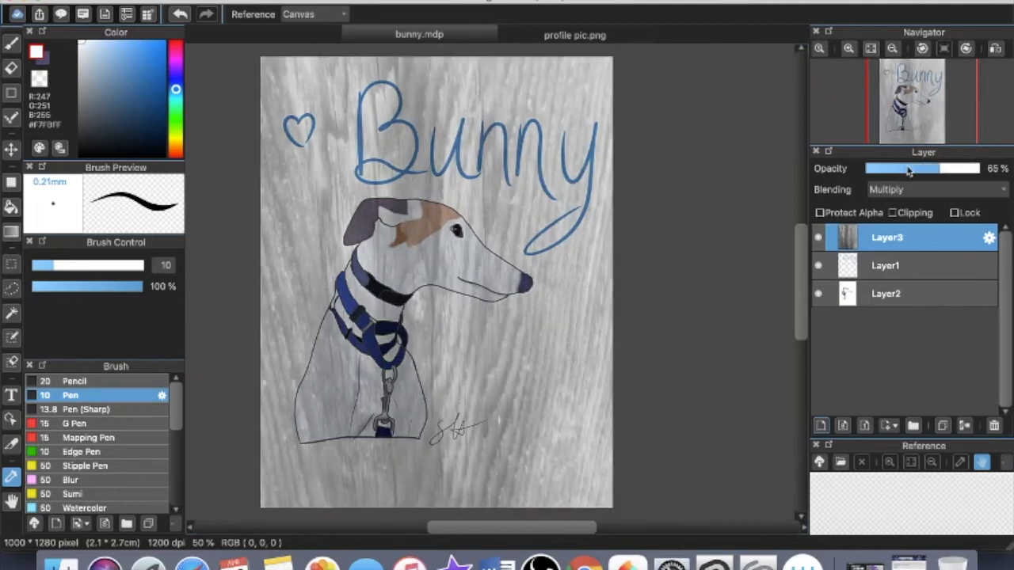
{"action": "left_click", "coordinate": [927, 171]}
{"action": "left_click_drag", "start_coordinate": [925, 171], "coordinate": [923, 172]}
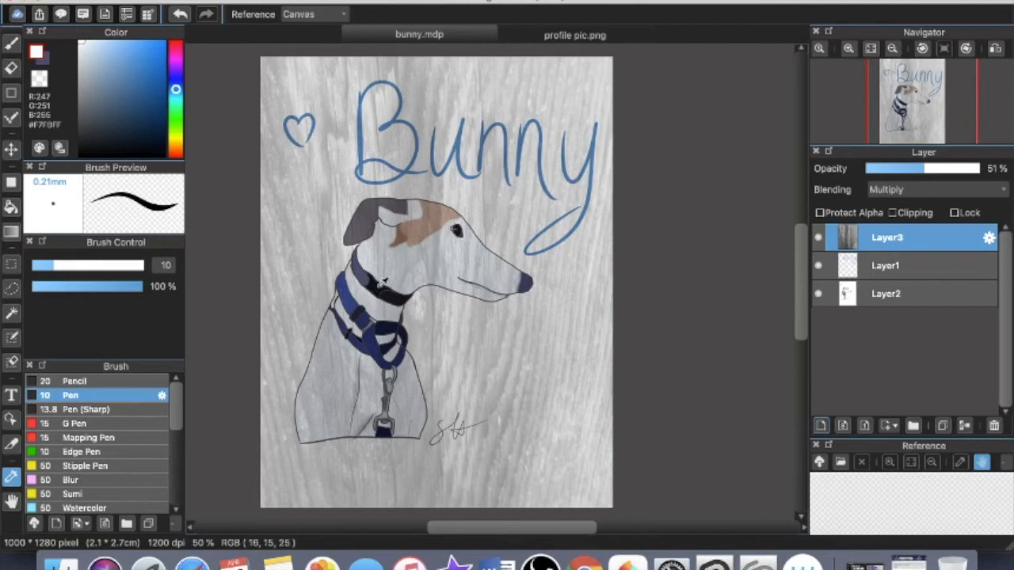
Step: Bring up profile pic.png, switch to Google Chrome and preview Pixabay's creased black-and-white fabric texture from the image results
{"action": "left_click", "coordinate": [560, 35]}
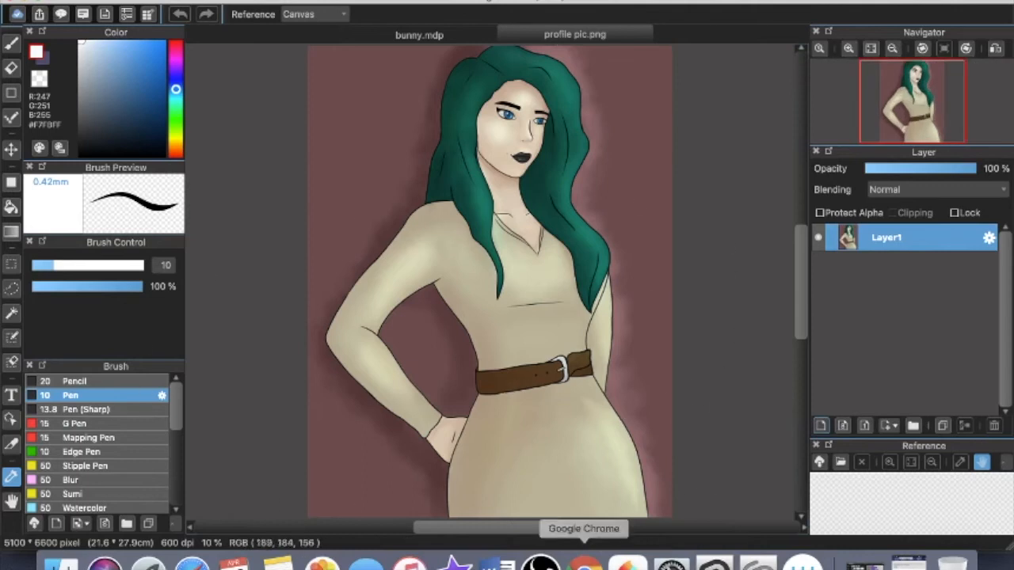
{"action": "left_click", "coordinate": [585, 563]}
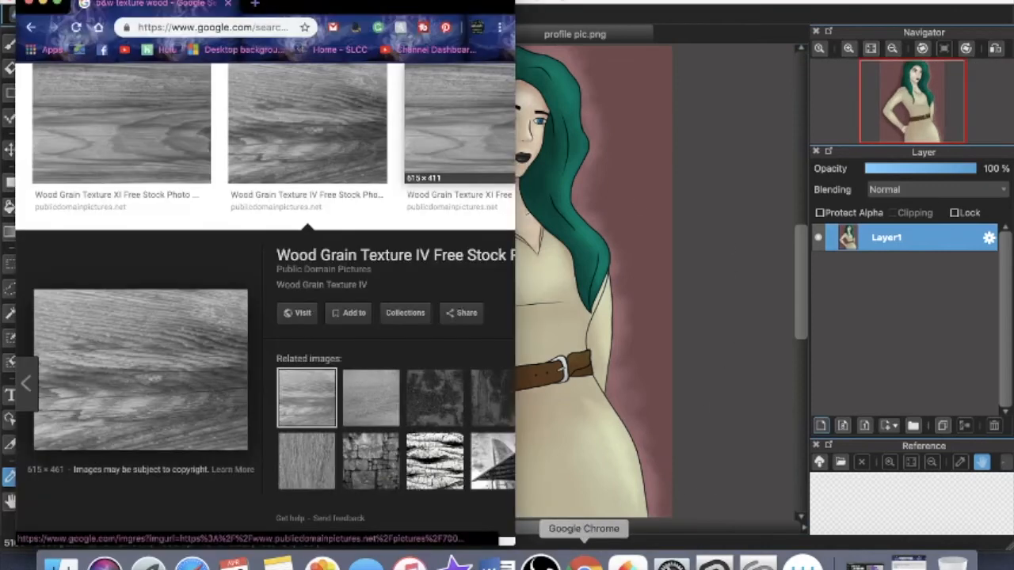
{"action": "left_click", "coordinate": [62, 6]}
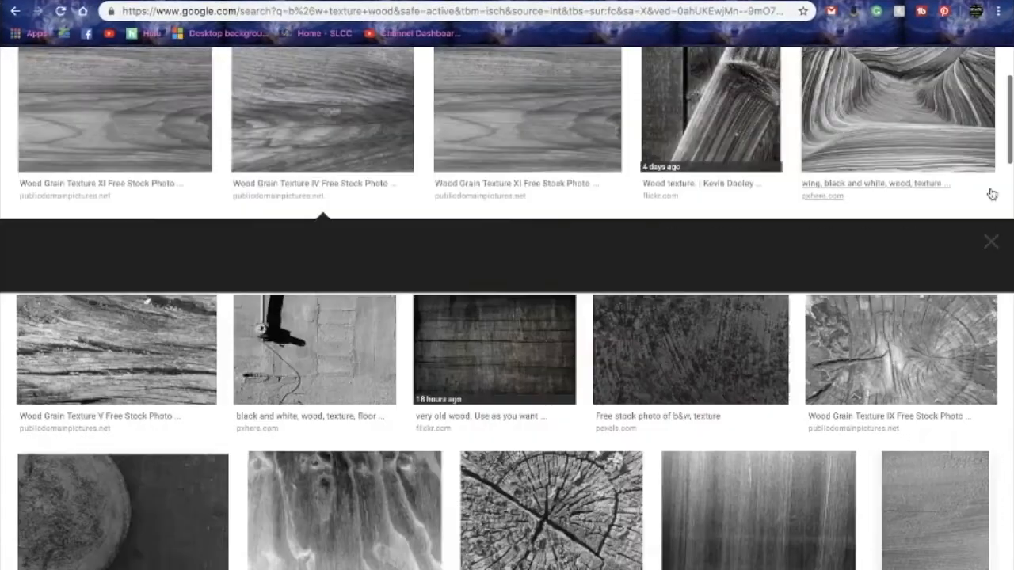
{"action": "scroll", "coordinate": [478, 420], "scroll_direction": "down", "scroll_amount": 5}
{"action": "scroll", "coordinate": [478, 421], "scroll_direction": "down", "scroll_amount": 5}
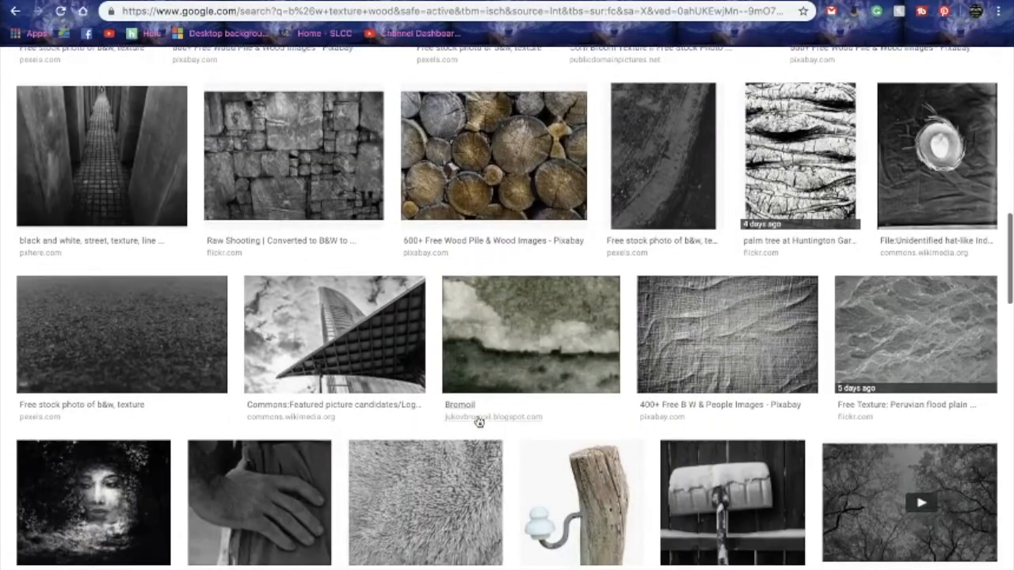
{"action": "scroll", "coordinate": [478, 421], "scroll_direction": "down", "scroll_amount": 2}
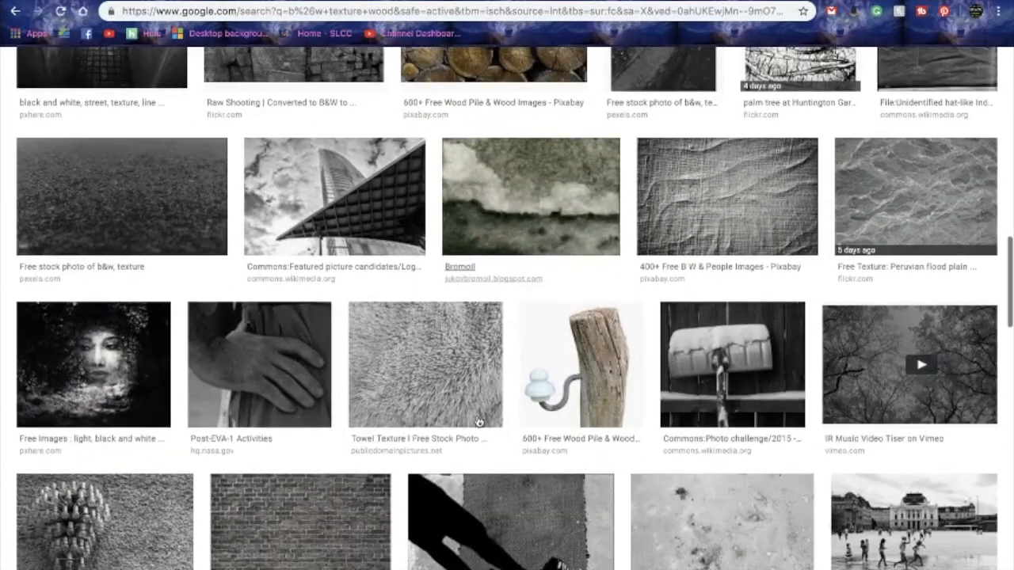
{"action": "left_click", "coordinate": [730, 204]}
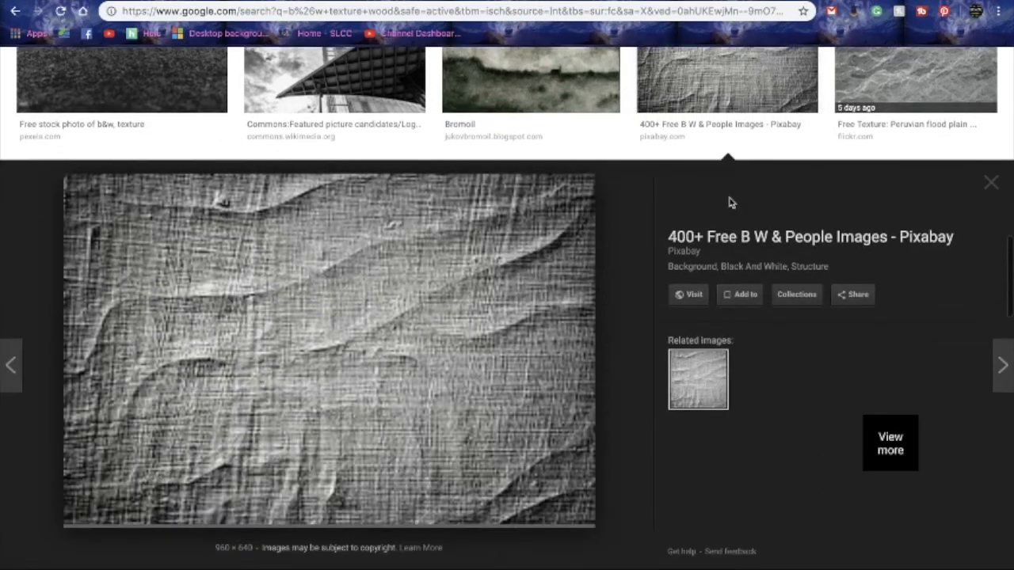
Step: Copy the fabric texture image, switch back to MediBang Paint Pro and paste it as a new layer in profile pic.png
{"action": "right_click", "coordinate": [316, 375]}
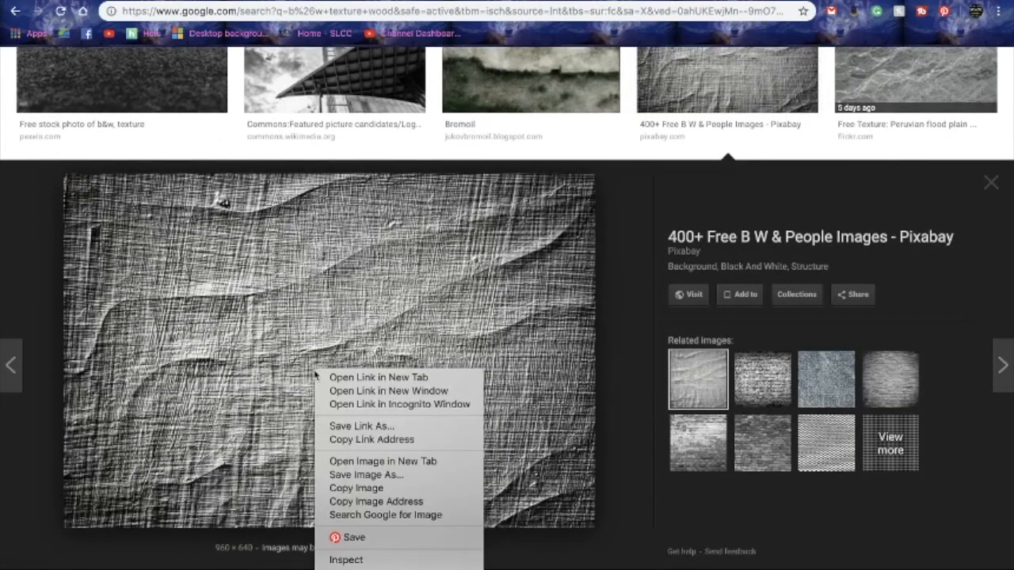
{"action": "left_click", "coordinate": [395, 491]}
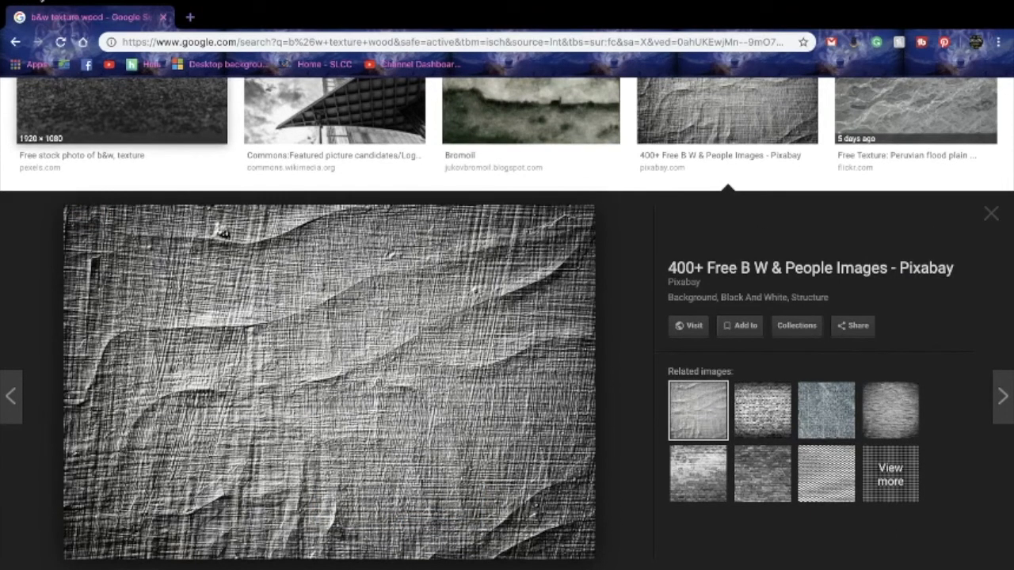
{"action": "left_click", "coordinate": [41, 0]}
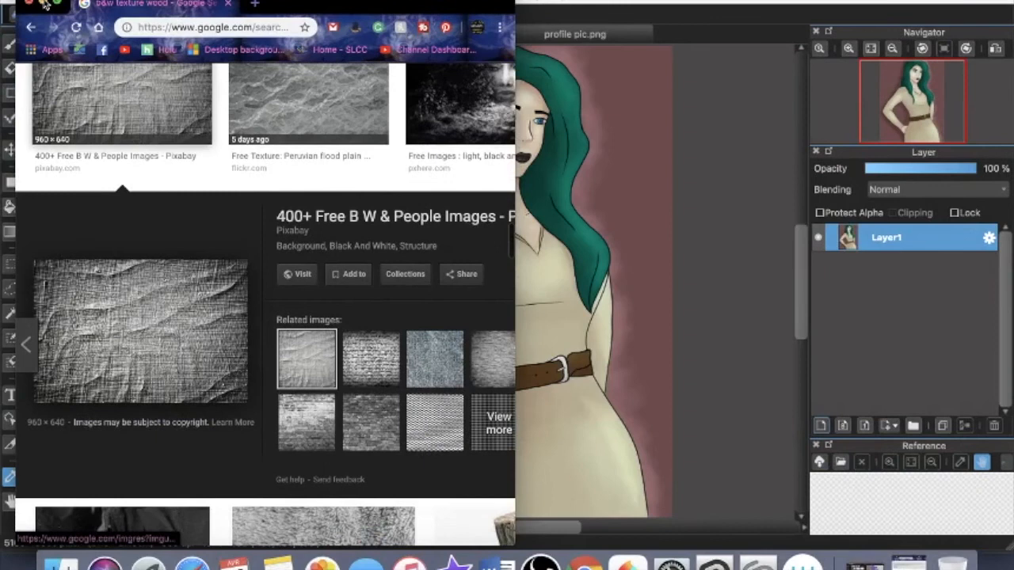
{"action": "left_click", "coordinate": [43, 2]}
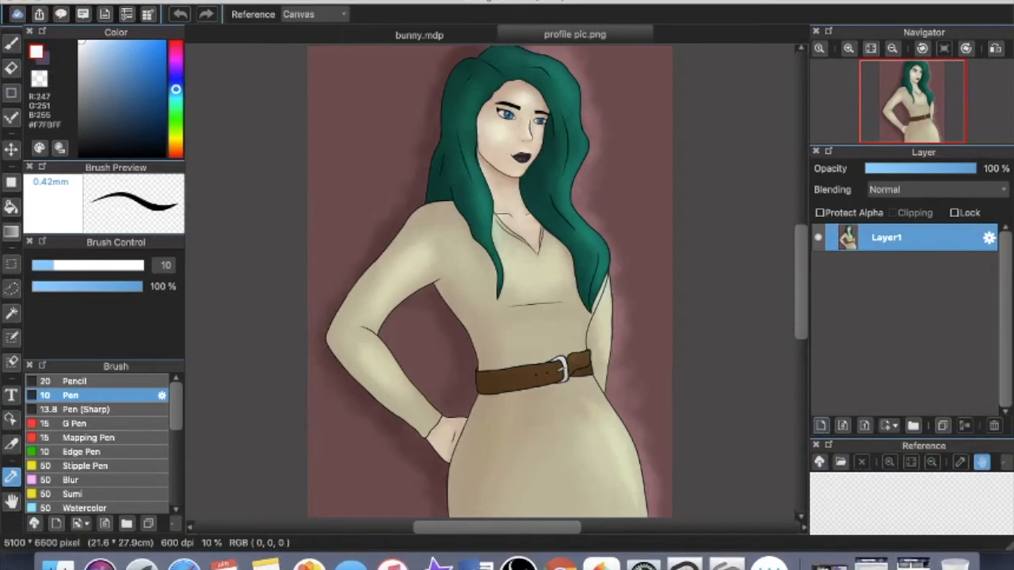
{"action": "left_click", "coordinate": [212, 0]}
{"action": "mouse_move", "coordinate": [183, 0]}
{"action": "left_click", "coordinate": [210, 57]}
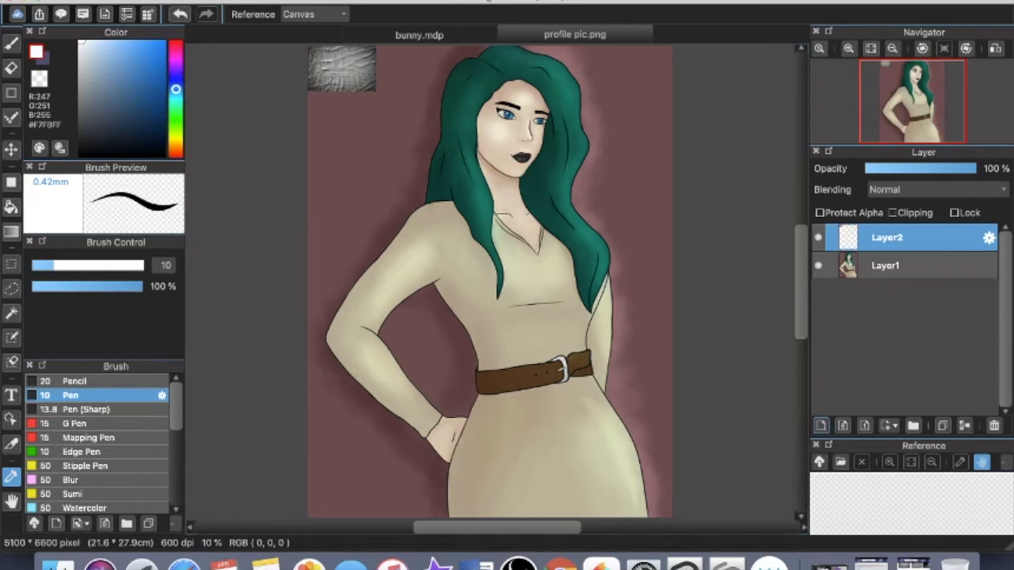
Step: Transform the pasted fabric texture by rotating it upright and enlarging it to cover the whole portrait canvas
{"action": "left_click", "coordinate": [281, 0]}
{"action": "left_click", "coordinate": [305, 123]}
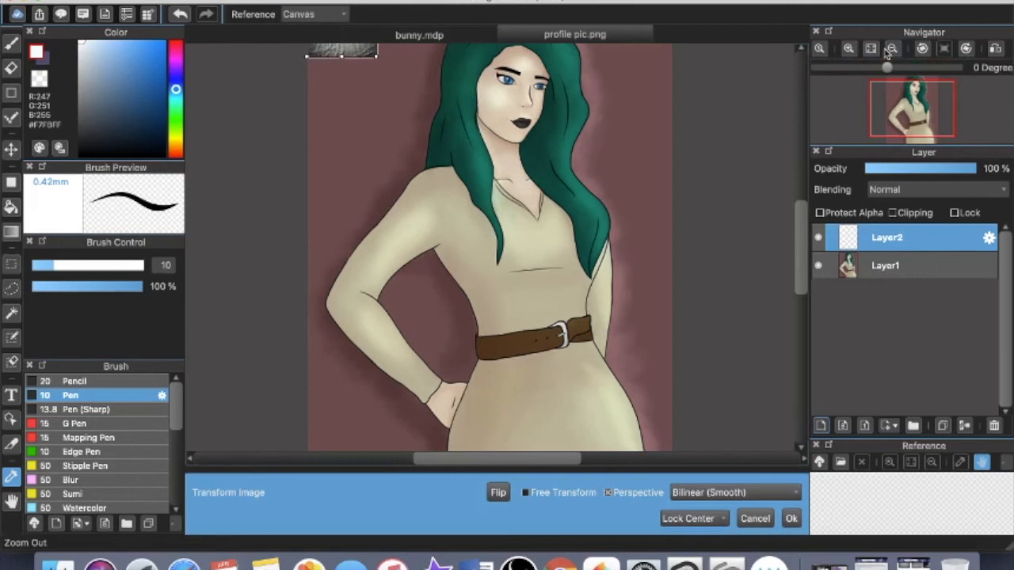
{"action": "left_click", "coordinate": [892, 49]}
{"action": "left_click_drag", "start_coordinate": [420, 129], "coordinate": [548, 215]}
{"action": "left_click_drag", "start_coordinate": [553, 224], "coordinate": [395, 206]}
{"action": "left_click_drag", "start_coordinate": [395, 125], "coordinate": [472, 258]}
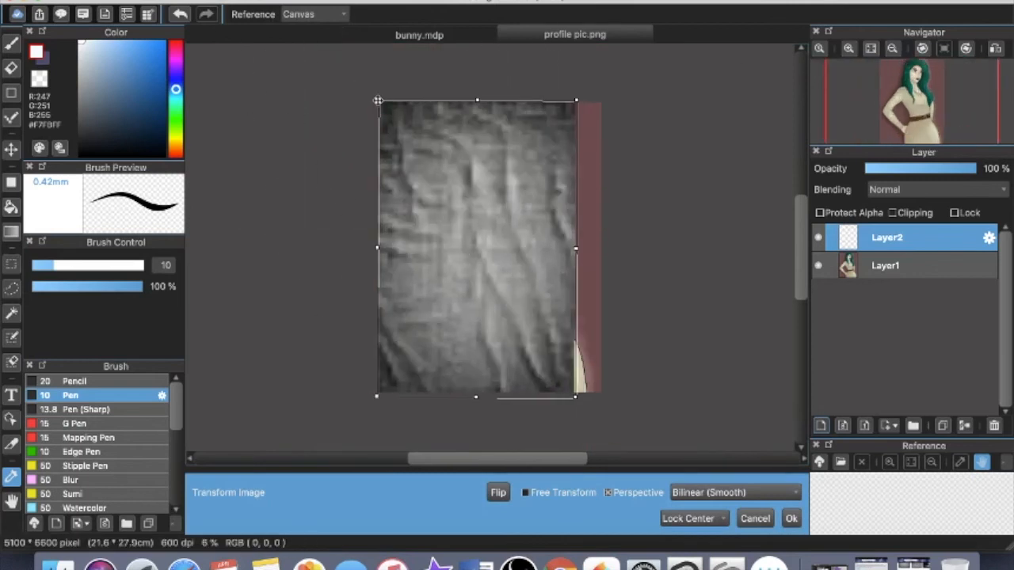
{"action": "left_click_drag", "start_coordinate": [378, 101], "coordinate": [343, 45]}
{"action": "left_click_drag", "start_coordinate": [454, 168], "coordinate": [487, 197]}
{"action": "left_click", "coordinate": [793, 521]}
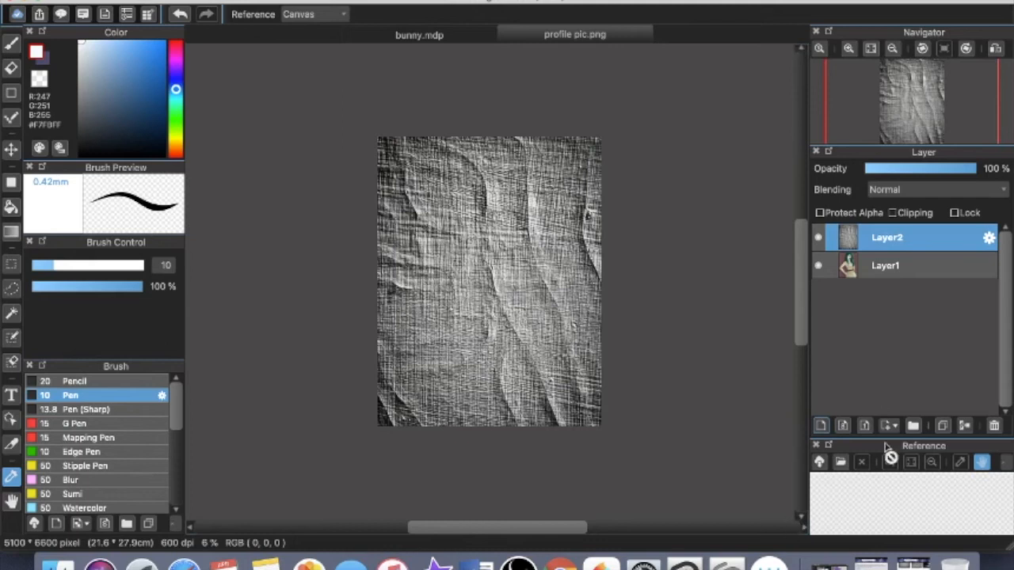
Step: Set the fabric texture layer's opacity to 50% and its blending mode to Multiply
{"action": "left_click_drag", "start_coordinate": [921, 177], "coordinate": [923, 174]}
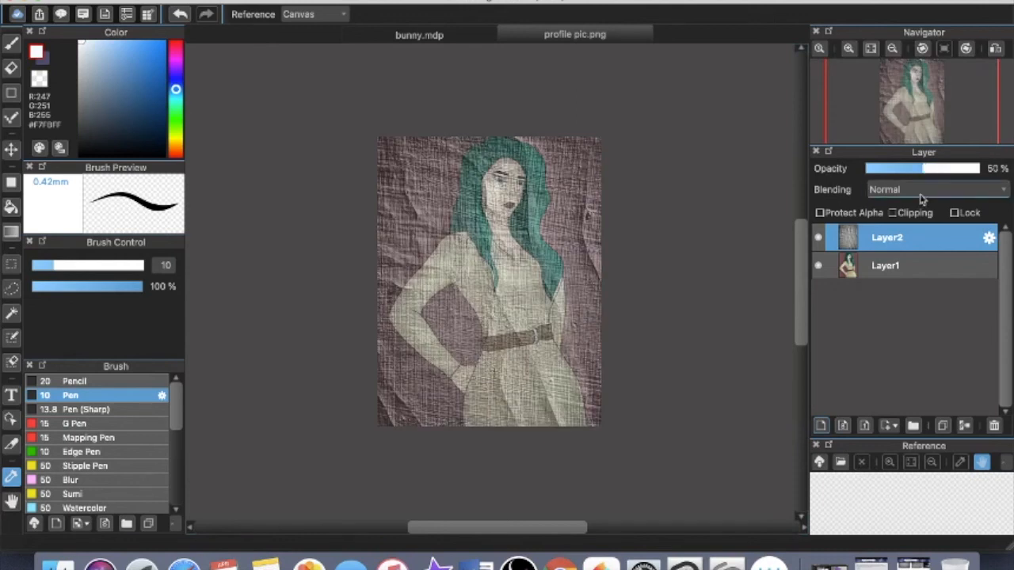
{"action": "left_click", "coordinate": [922, 197]}
{"action": "left_click", "coordinate": [921, 203]}
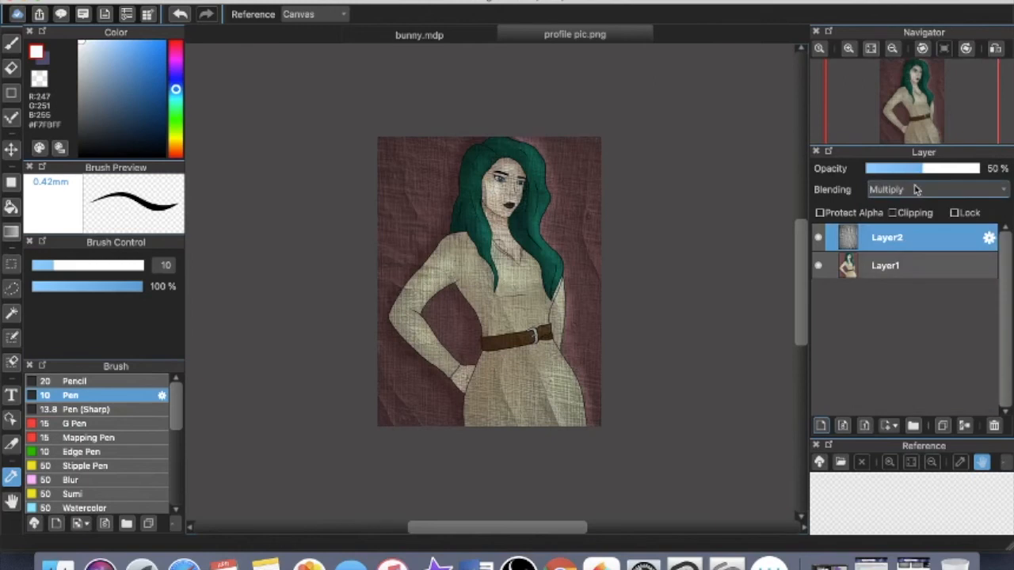
Step: Try the Add, Overlay and Soft Light blending modes on the fabric texture layer
{"action": "left_click", "coordinate": [911, 190]}
{"action": "left_click", "coordinate": [907, 203]}
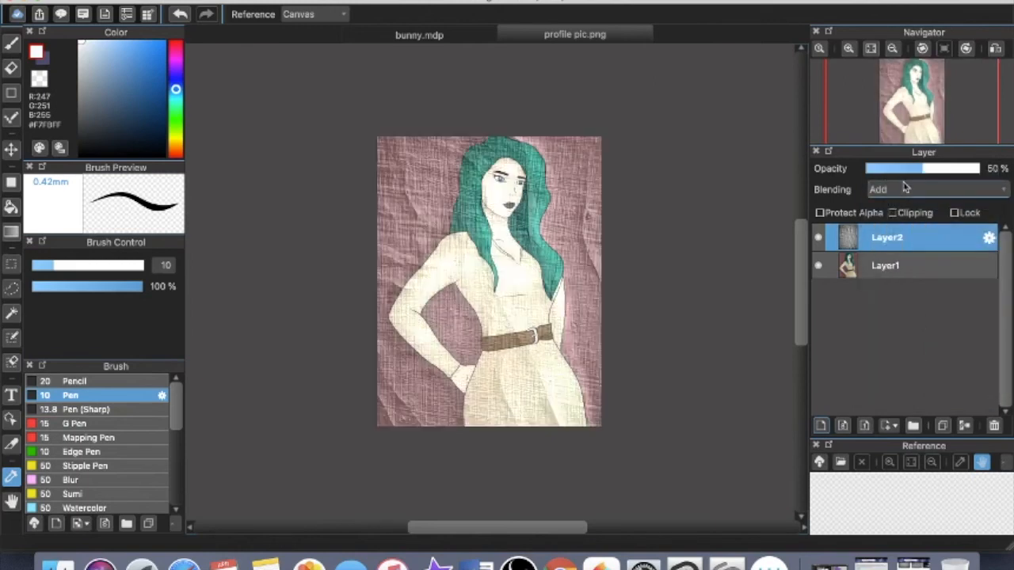
{"action": "left_click", "coordinate": [902, 195]}
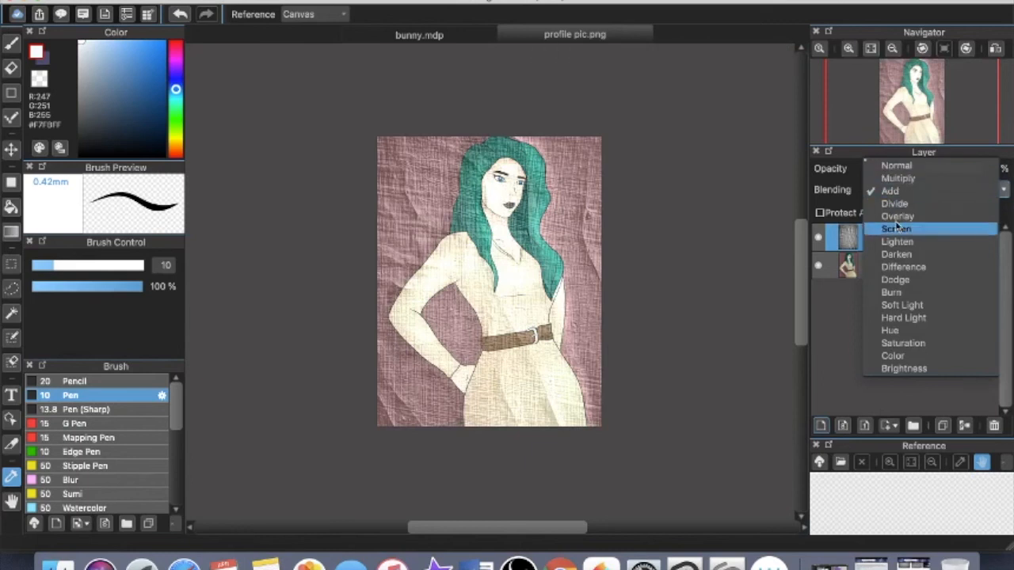
{"action": "left_click", "coordinate": [897, 216]}
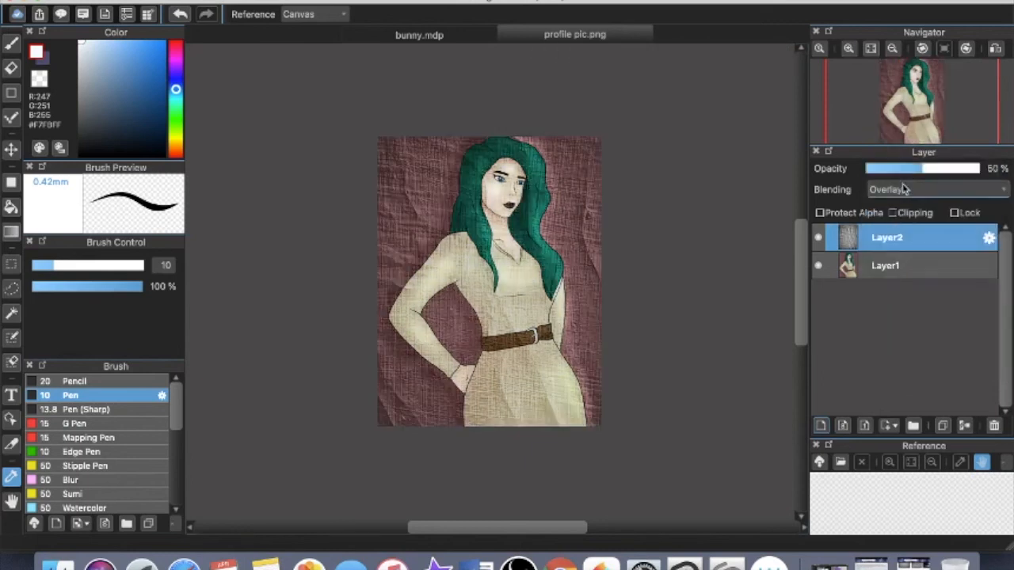
{"action": "left_click", "coordinate": [901, 191]}
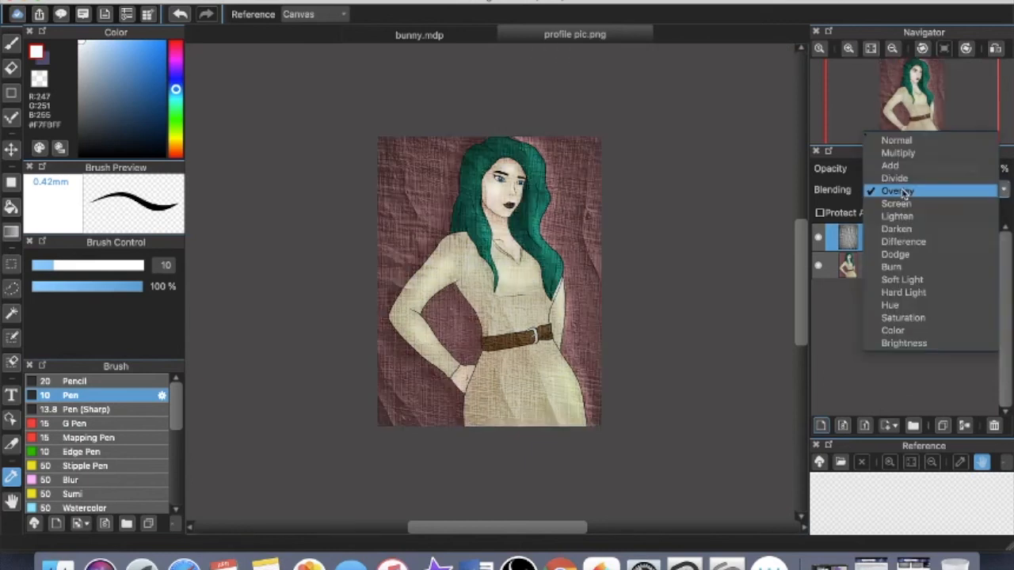
{"action": "left_click", "coordinate": [908, 280]}
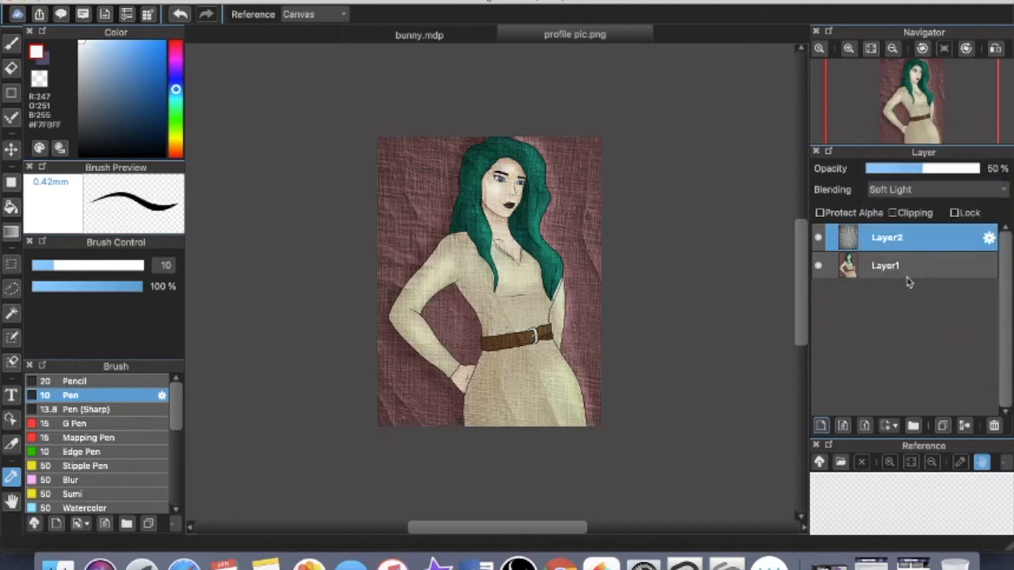
Step: Try the Hard Light, Saturation and Color blending modes on the fabric texture layer
{"action": "left_click", "coordinate": [915, 191]}
{"action": "left_click", "coordinate": [908, 203]}
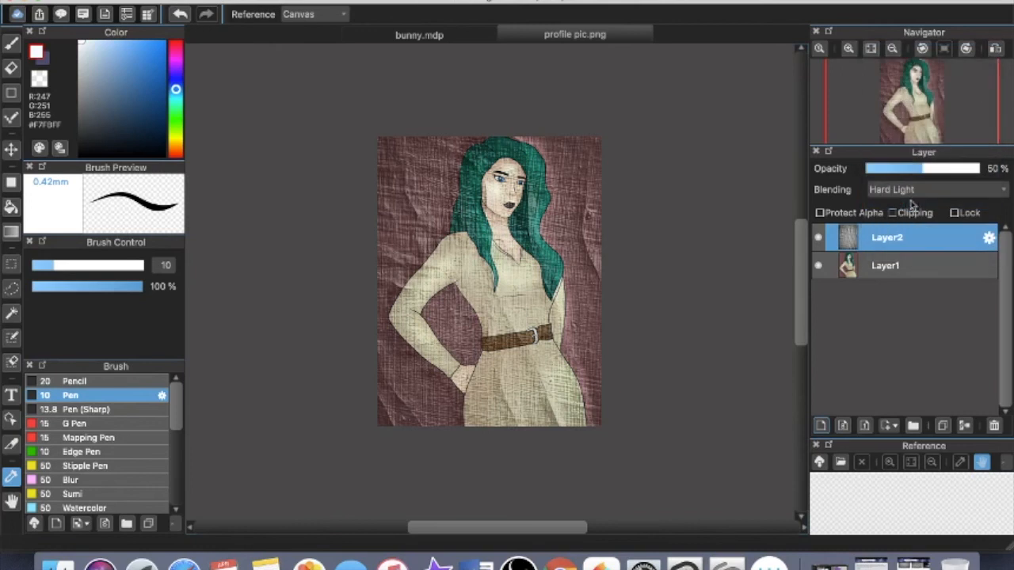
{"action": "left_click", "coordinate": [915, 191]}
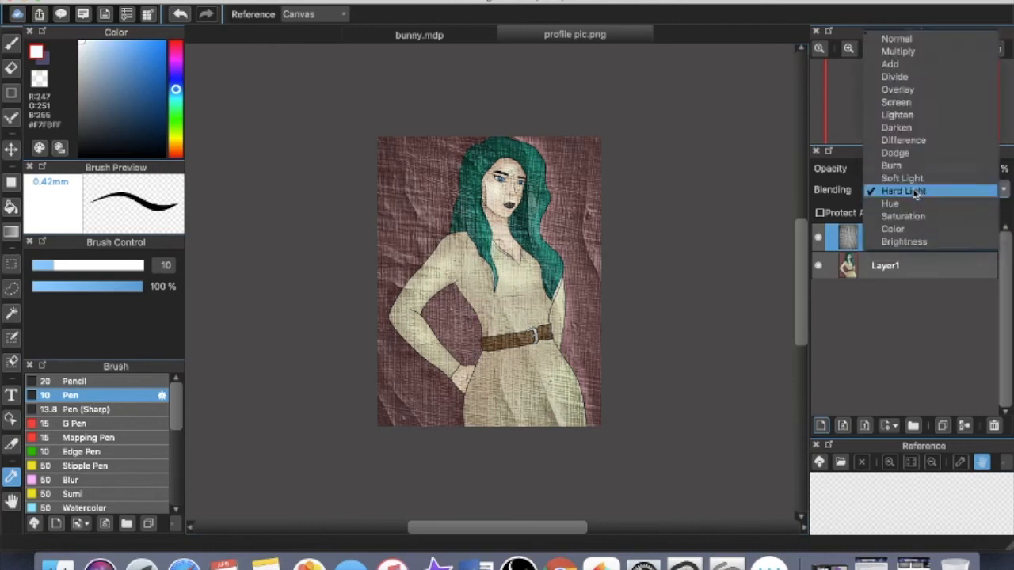
{"action": "left_click", "coordinate": [907, 218]}
{"action": "left_click", "coordinate": [906, 197]}
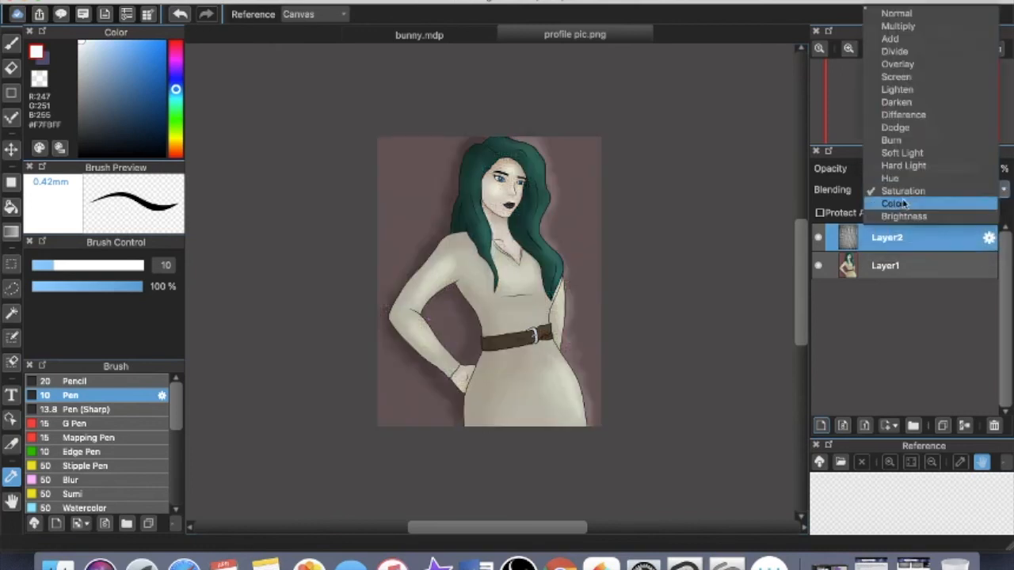
{"action": "left_click", "coordinate": [901, 206]}
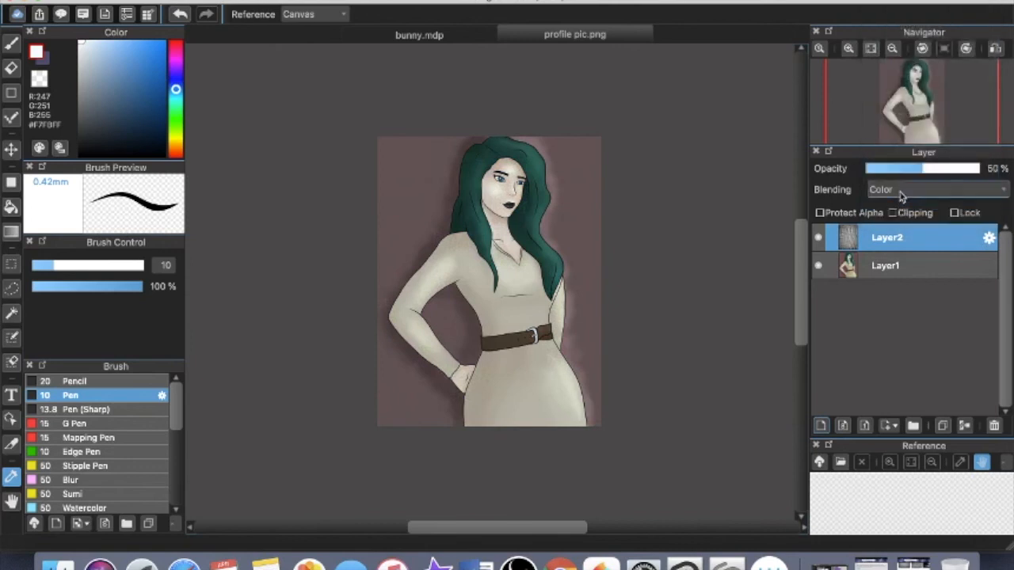
Step: Compare the Hue, Multiply, Add and Divide blending modes on the fabric texture layer
{"action": "left_click", "coordinate": [898, 191]}
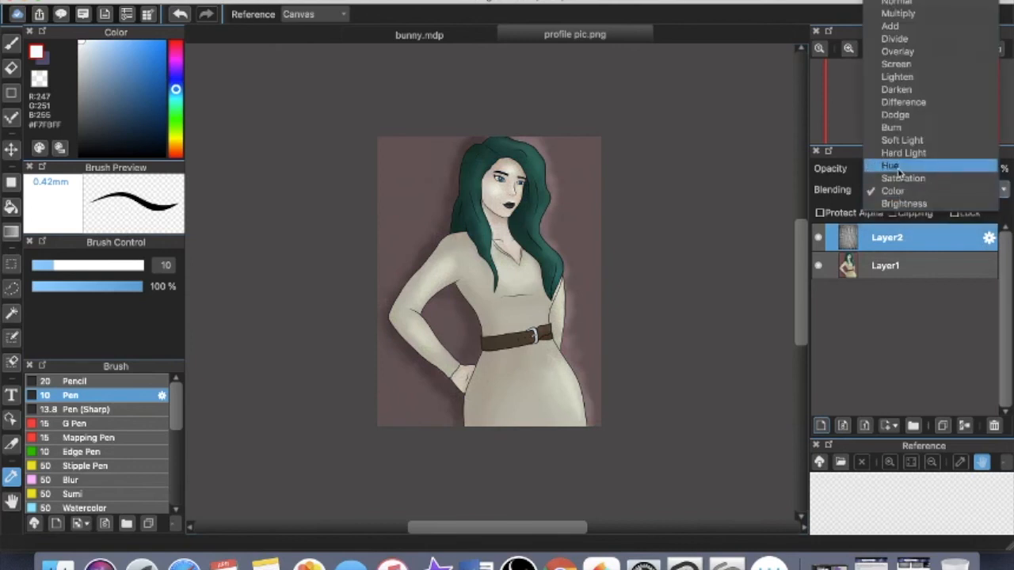
{"action": "left_click", "coordinate": [898, 168]}
{"action": "left_click", "coordinate": [972, 191]}
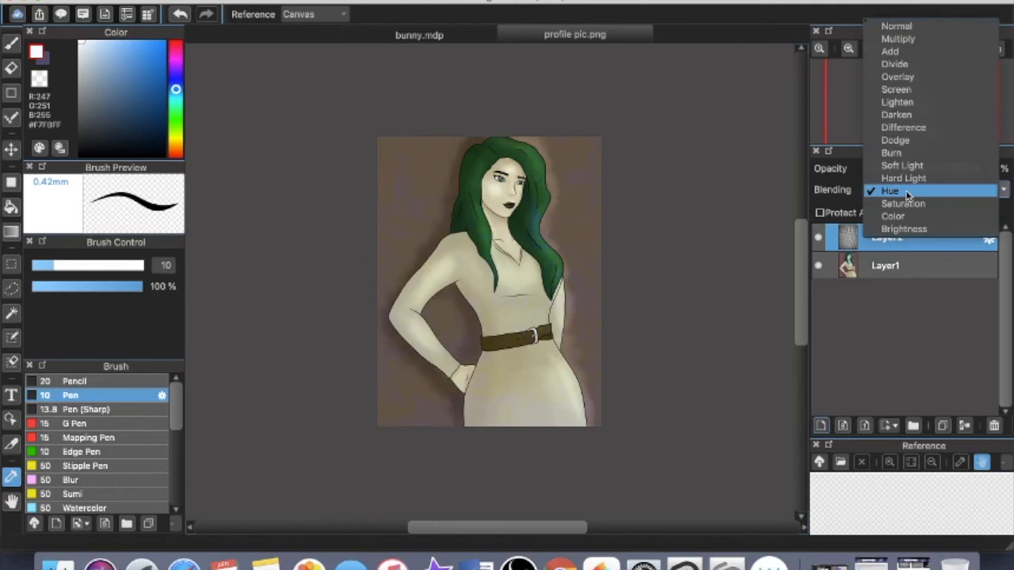
{"action": "left_click", "coordinate": [913, 39]}
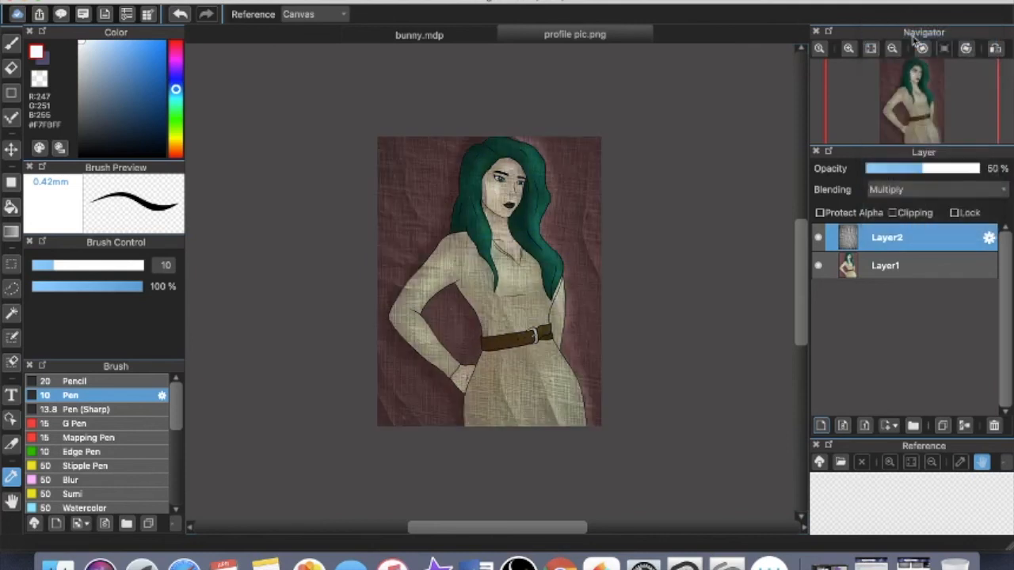
{"action": "left_click", "coordinate": [894, 191]}
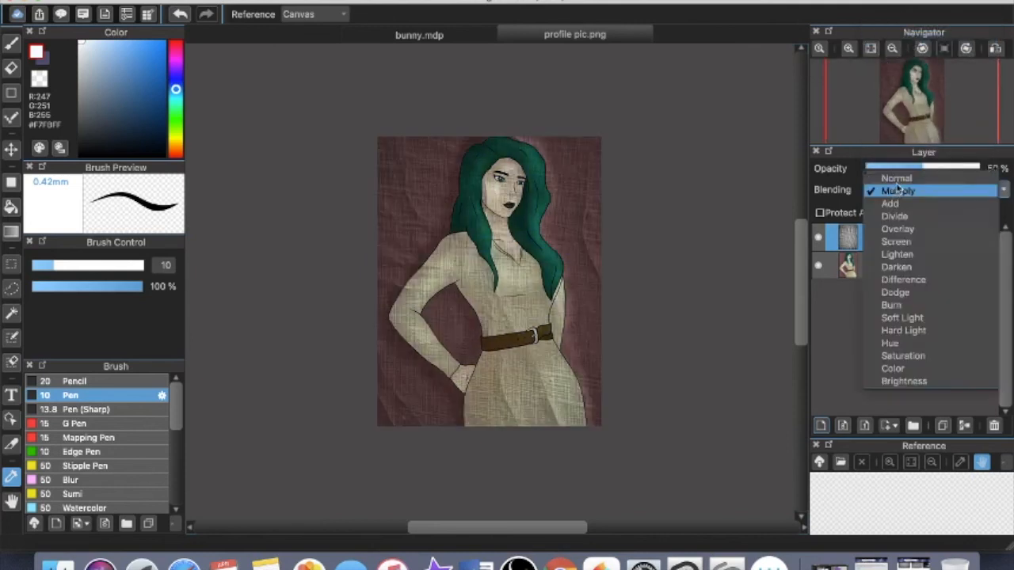
{"action": "left_click", "coordinate": [894, 203]}
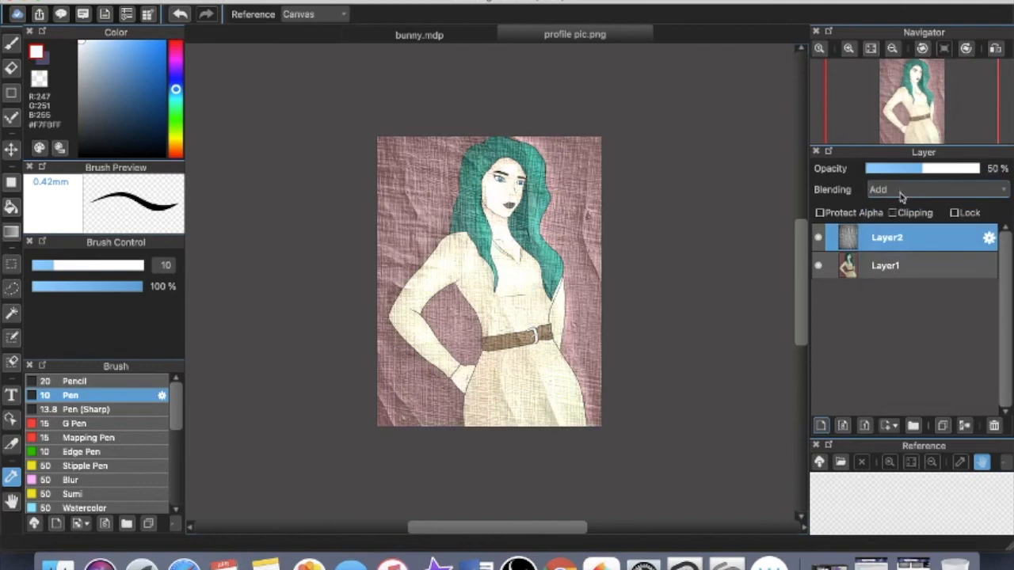
{"action": "left_click", "coordinate": [901, 190]}
{"action": "left_click", "coordinate": [901, 204]}
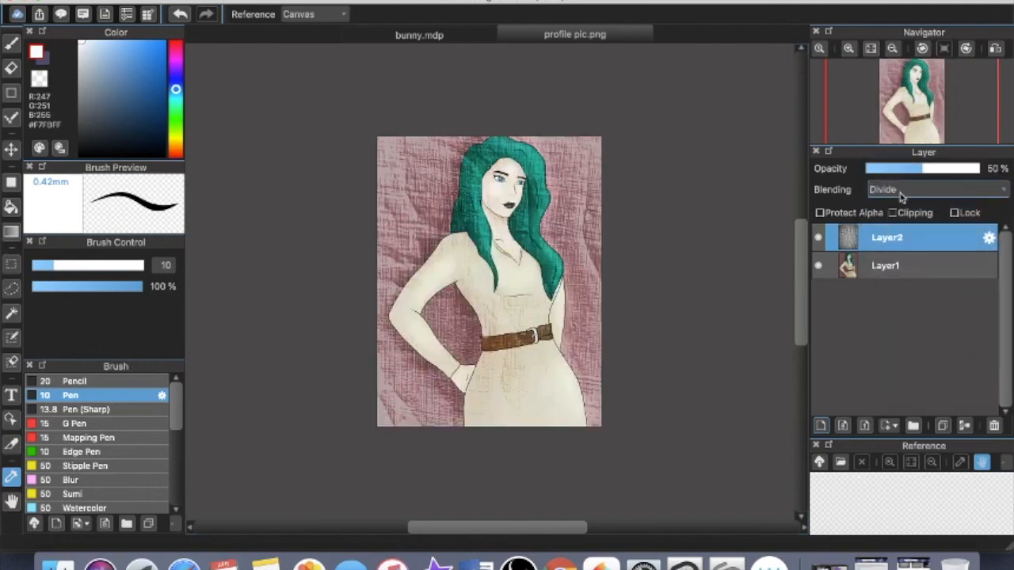
Step: Set the fabric texture layer's blending mode to Overlay
{"action": "left_click", "coordinate": [901, 191]}
{"action": "left_click", "coordinate": [901, 205]}
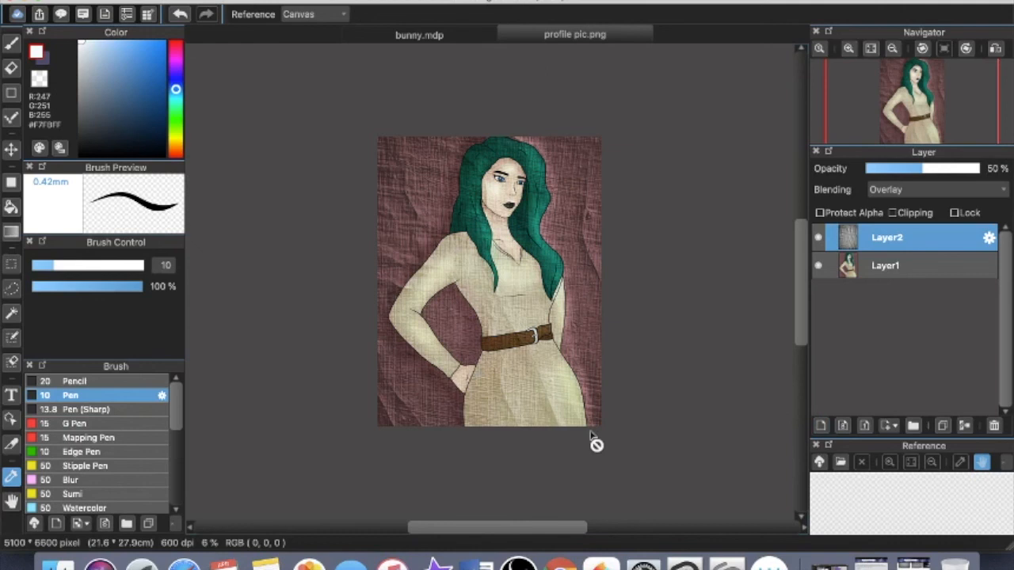
{"action": "scroll", "coordinate": [591, 437], "scroll_direction": "down", "scroll_amount": 3}
{"action": "scroll", "coordinate": [591, 437], "scroll_direction": "up", "scroll_amount": 4}
{"action": "scroll", "coordinate": [591, 437], "scroll_direction": "down", "scroll_amount": 2}
{"action": "scroll", "coordinate": [591, 436], "scroll_direction": "left", "scroll_amount": 3}
{"action": "scroll", "coordinate": [591, 437], "scroll_direction": "down", "scroll_amount": 1}
{"action": "scroll", "coordinate": [591, 437], "scroll_direction": "up", "scroll_amount": 1}
{"action": "scroll", "coordinate": [591, 436], "scroll_direction": "right", "scroll_amount": 1}
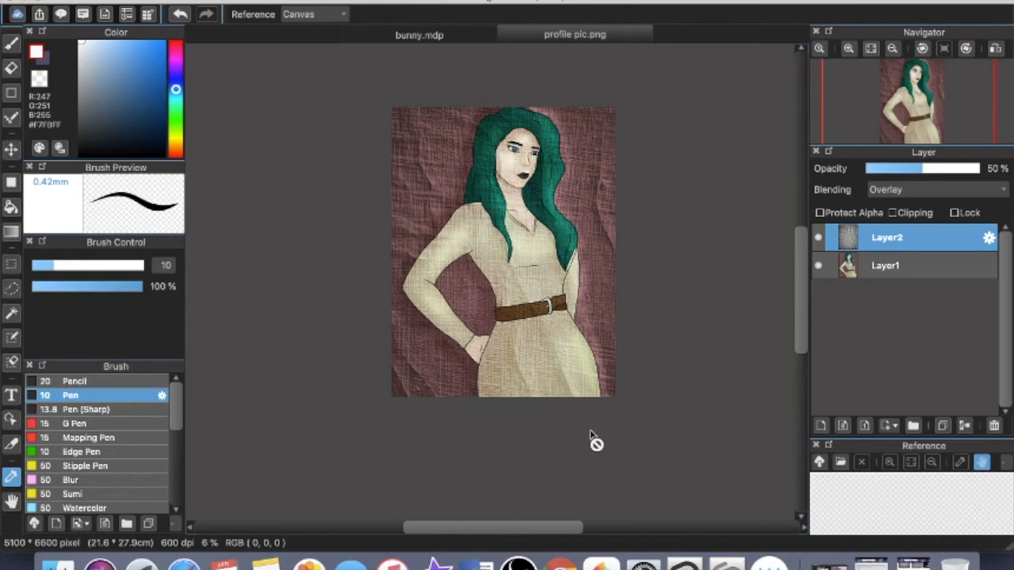
{"action": "left_click", "coordinate": [648, 0]}
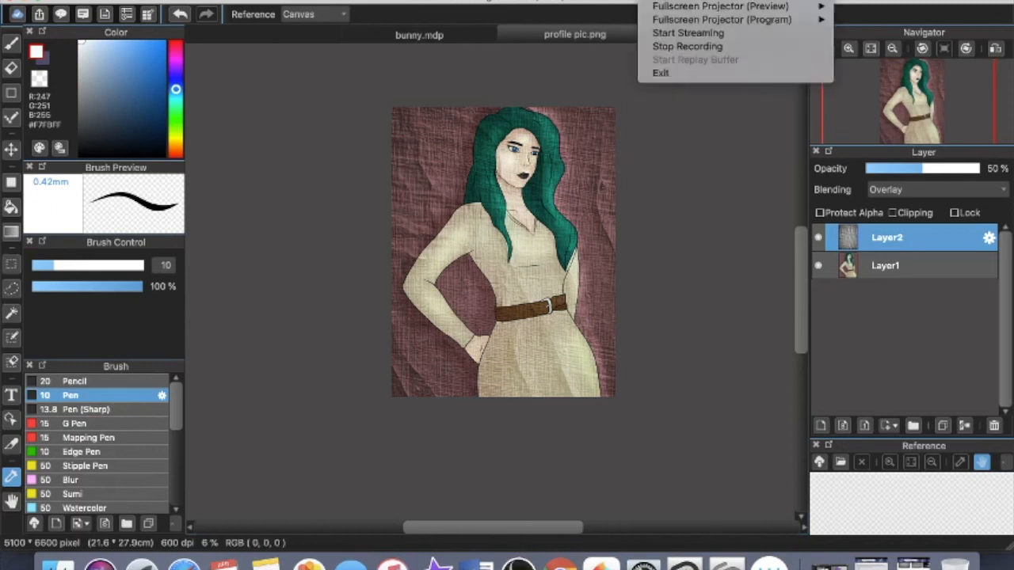